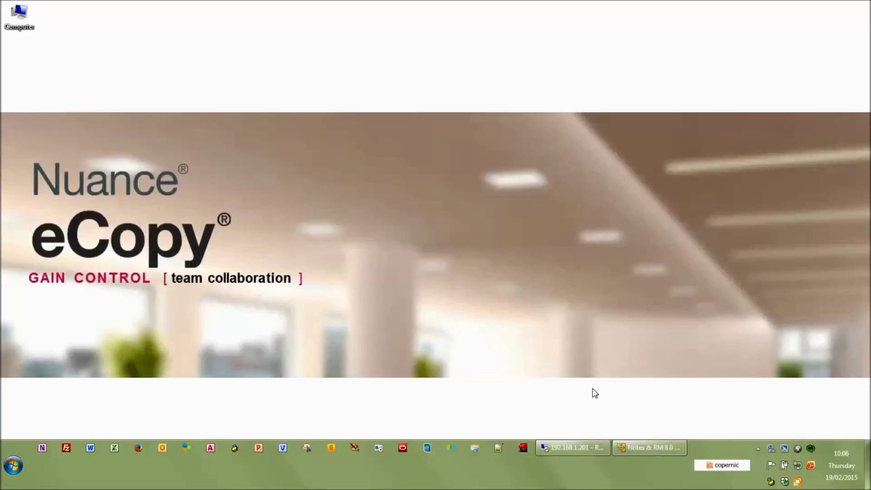
# Restore the full-screen Outlook session showing the four documents in Matter 1141's Agreements folder
pyautogui.click(641, 448)
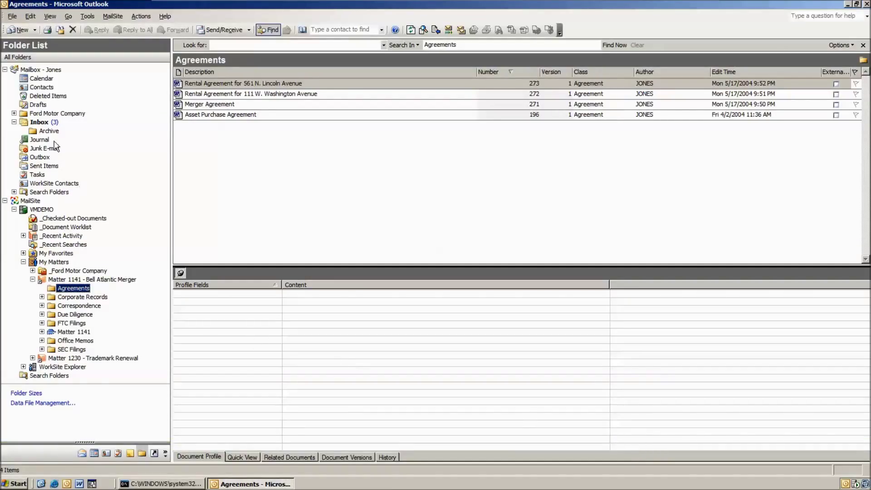
# Open the Microsoft Settlement message from the Inbox in its own window, then close it
pyautogui.click(44, 123)
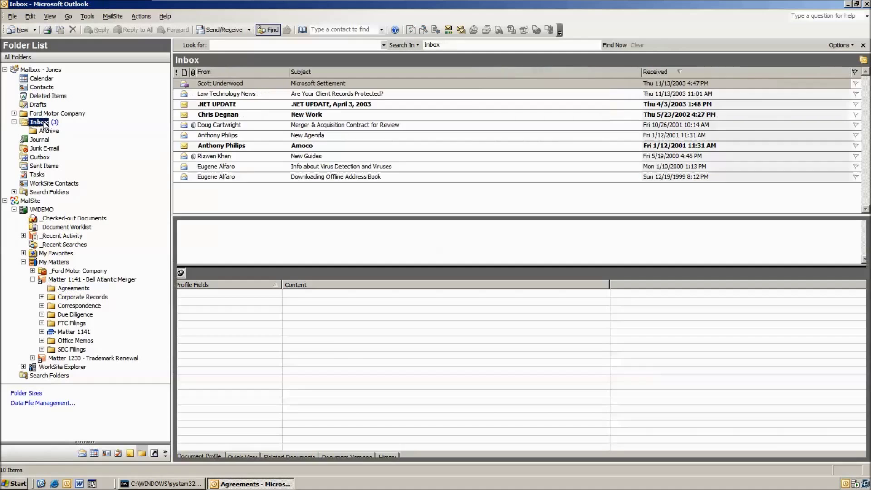
pyautogui.click(218, 83)
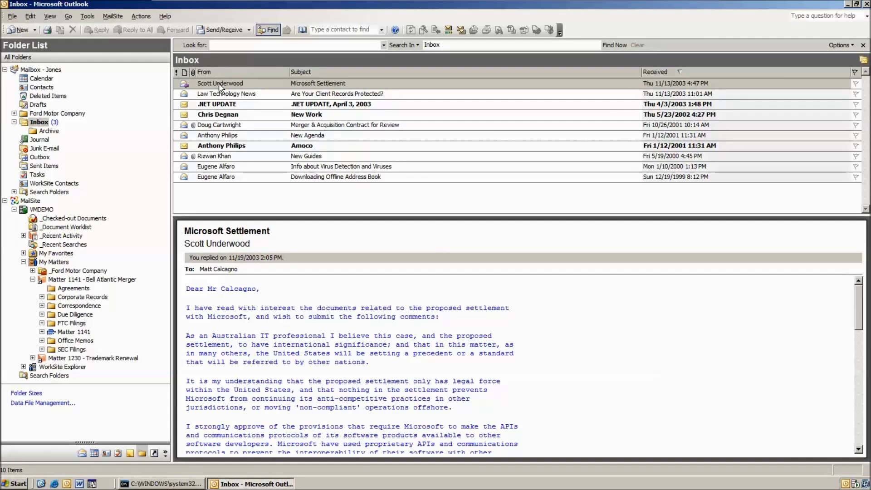
pyautogui.doubleClick(219, 83)
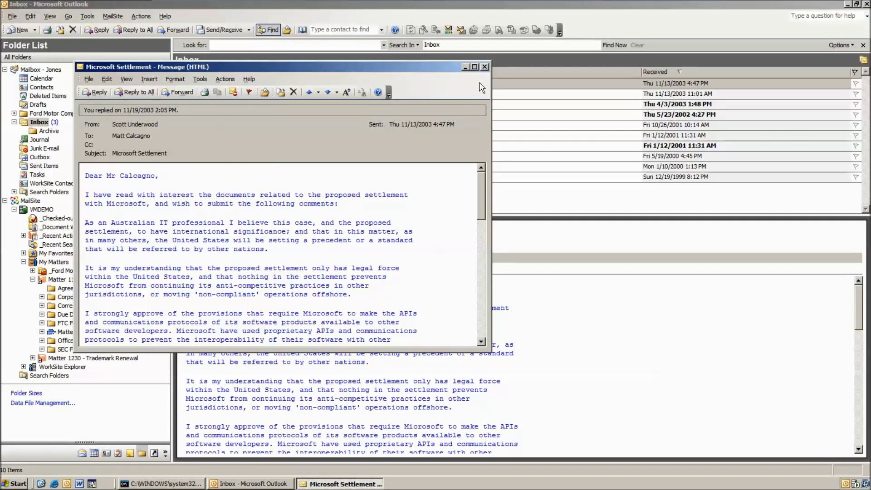
pyautogui.click(483, 68)
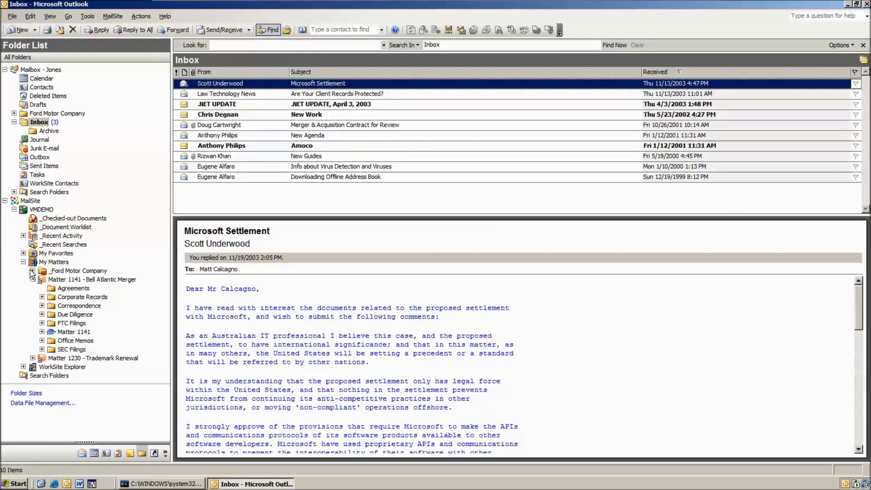
# Expand Ford Motor Company and Matter 0891, browse Attorney Notes and Bills, then return to Agreements
pyautogui.click(84, 281)
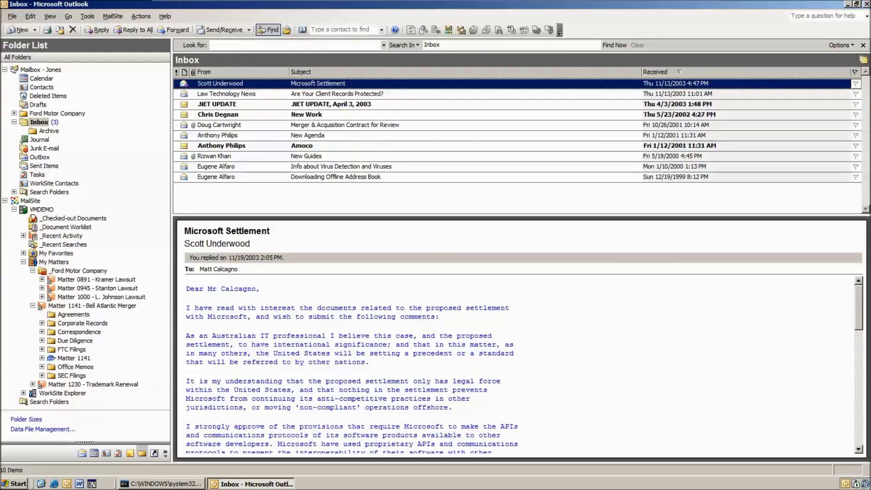
pyautogui.click(41, 279)
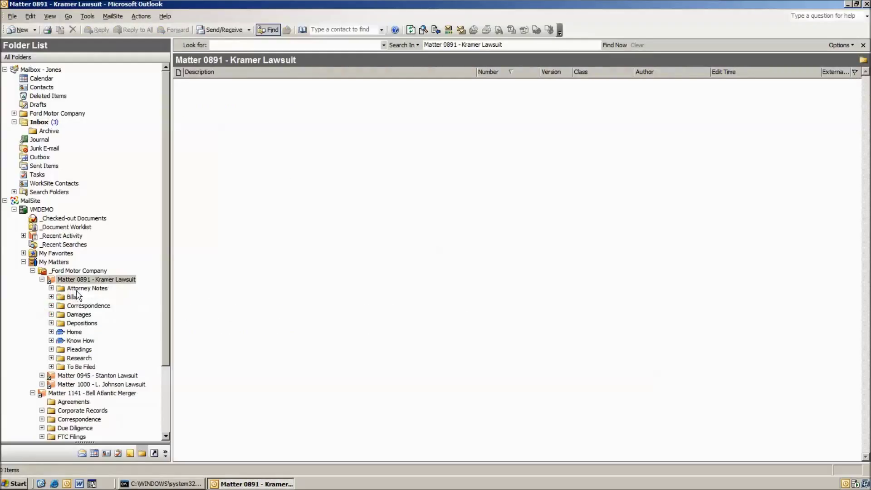
pyautogui.click(80, 290)
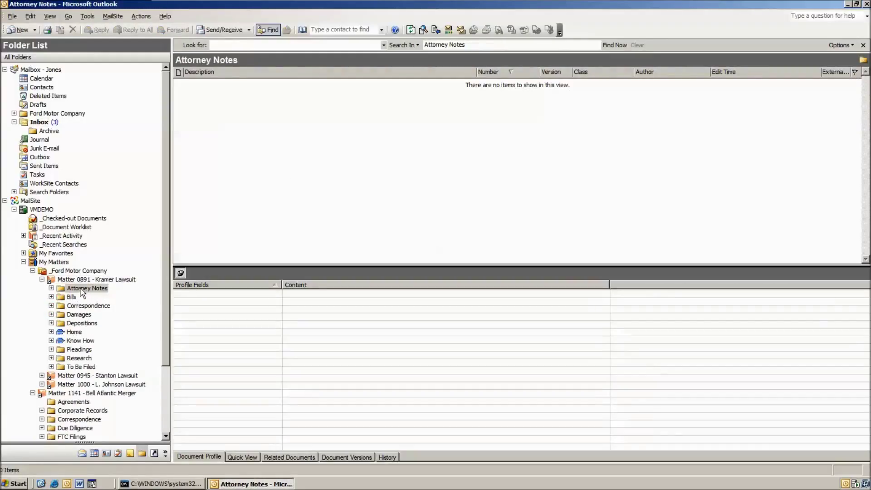
pyautogui.click(73, 298)
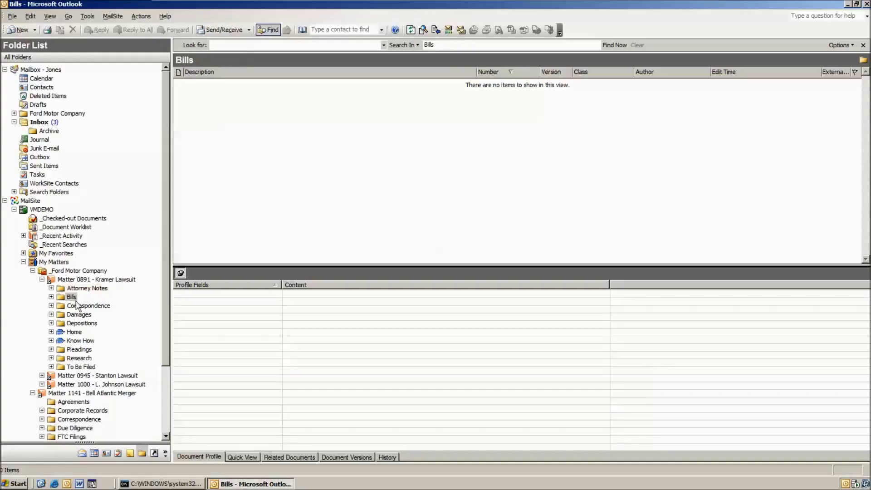
pyautogui.click(42, 279)
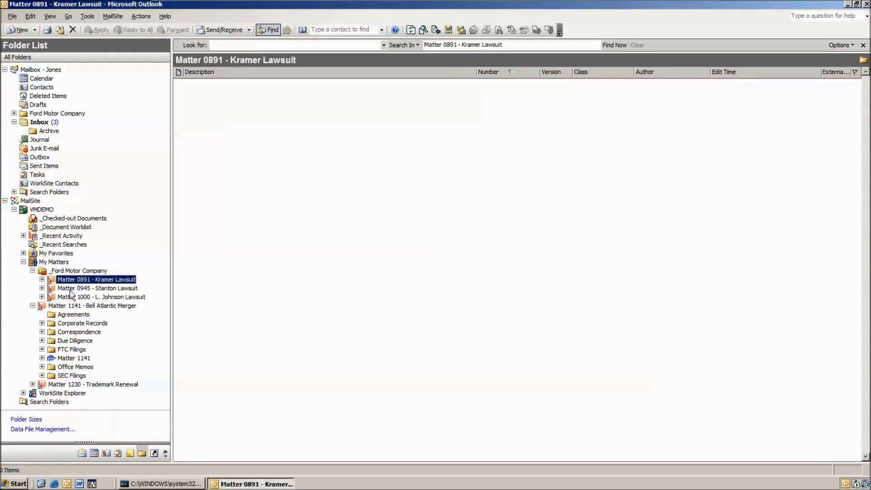
pyautogui.click(73, 315)
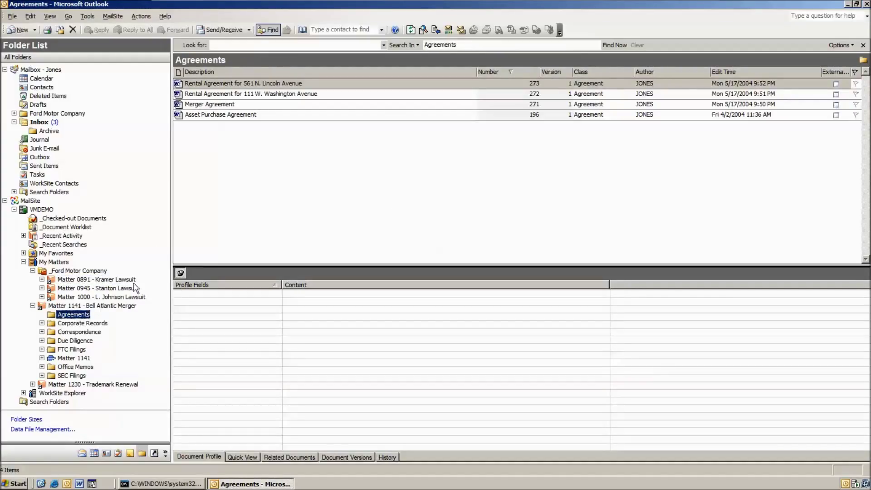
# Minimize the virtual machine and start a Scan to WorkSite job in ShareScan
pyautogui.moveTo(582, 4)
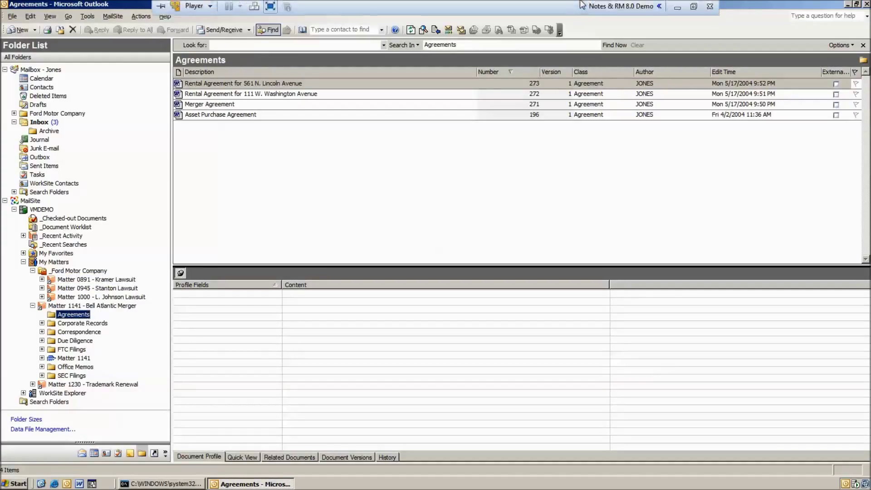
pyautogui.click(680, 8)
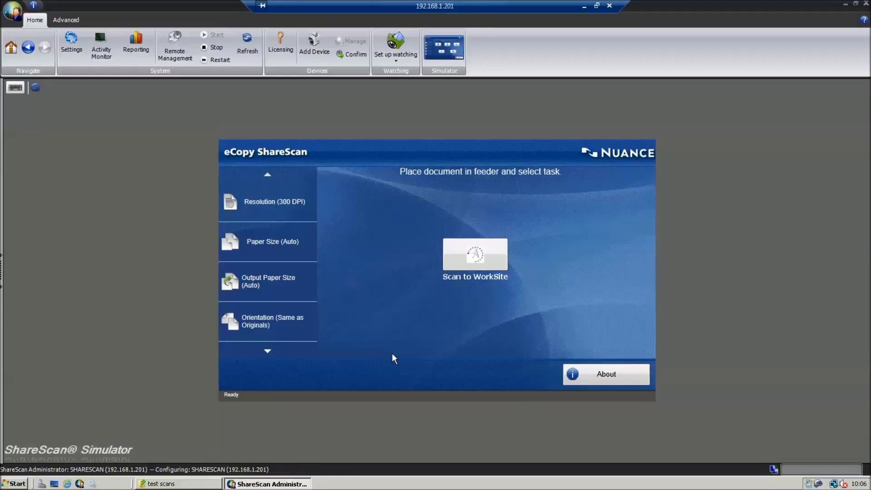
pyautogui.click(483, 258)
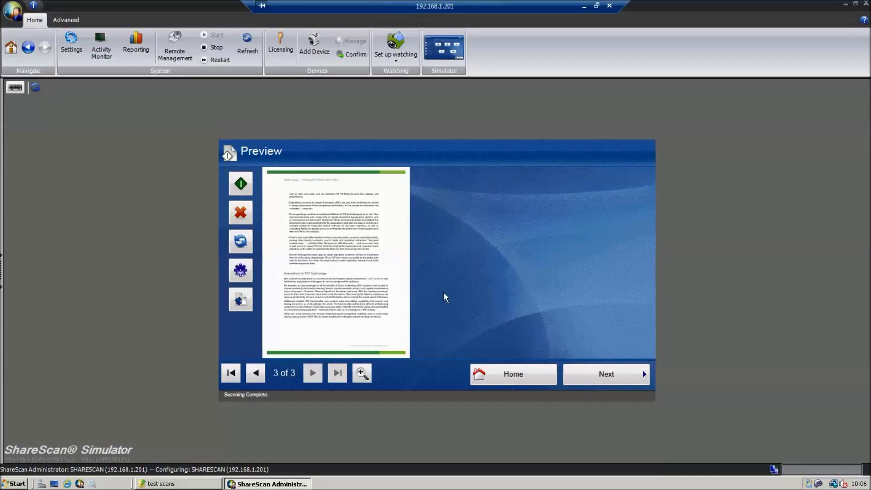
# Preview page 1 of the three scanned pages enlarged, scrolling down and back to the title
pyautogui.click(231, 373)
pyautogui.click(365, 377)
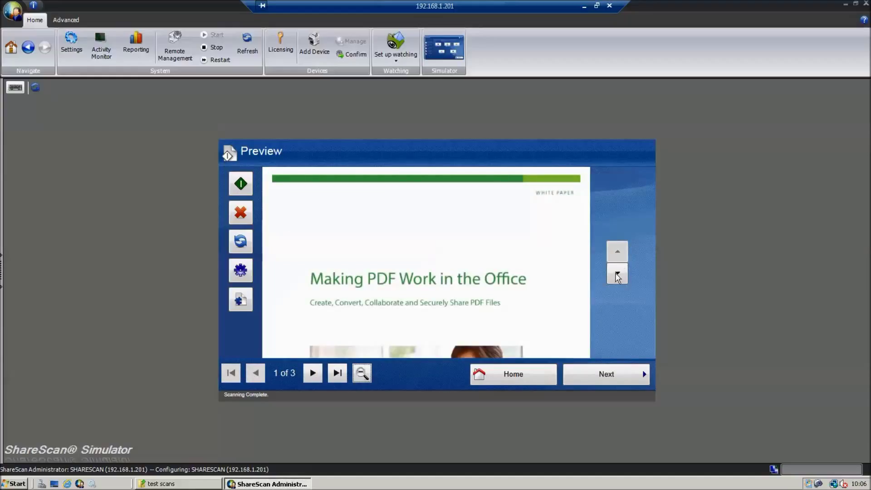
pyautogui.click(618, 275)
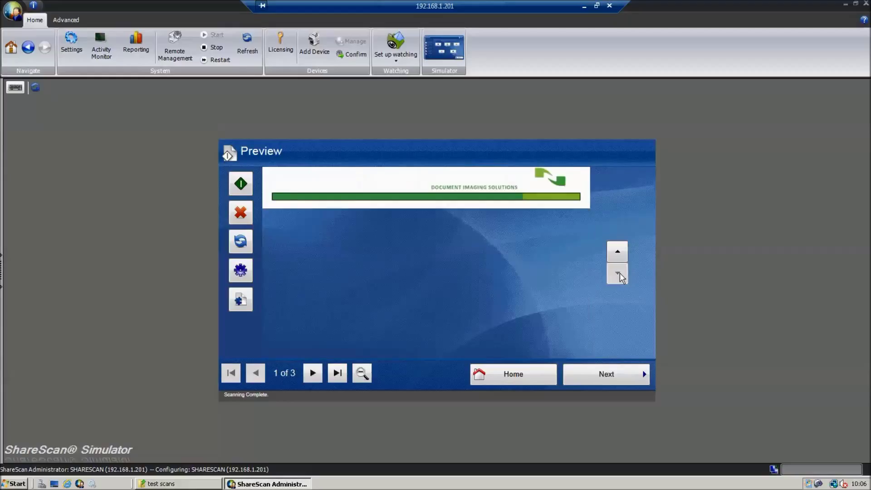
pyautogui.click(618, 257)
pyautogui.click(619, 258)
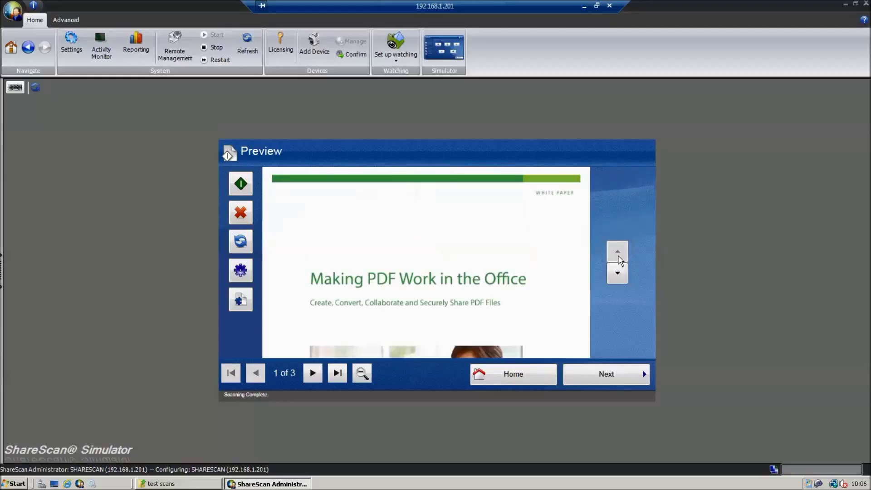
# Accept the scanned pages and log on to WorkSite with the suggested user name and password
pyautogui.click(611, 380)
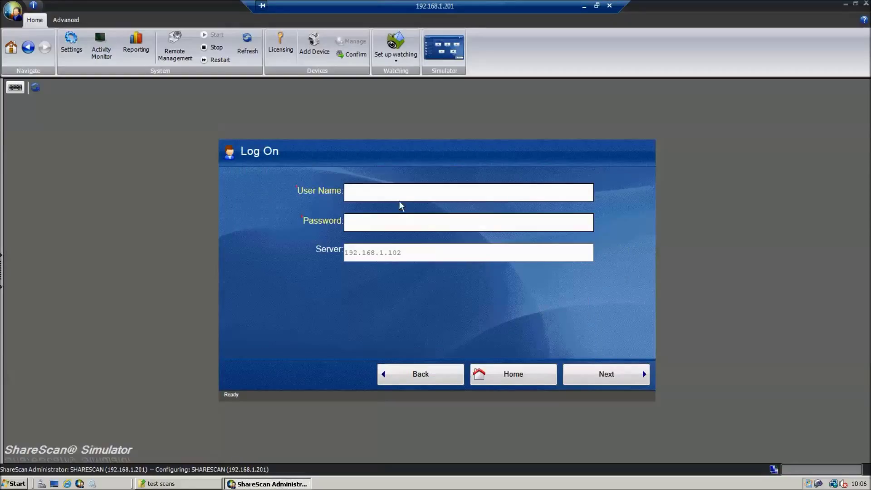
pyautogui.click(398, 196)
pyautogui.write('J')
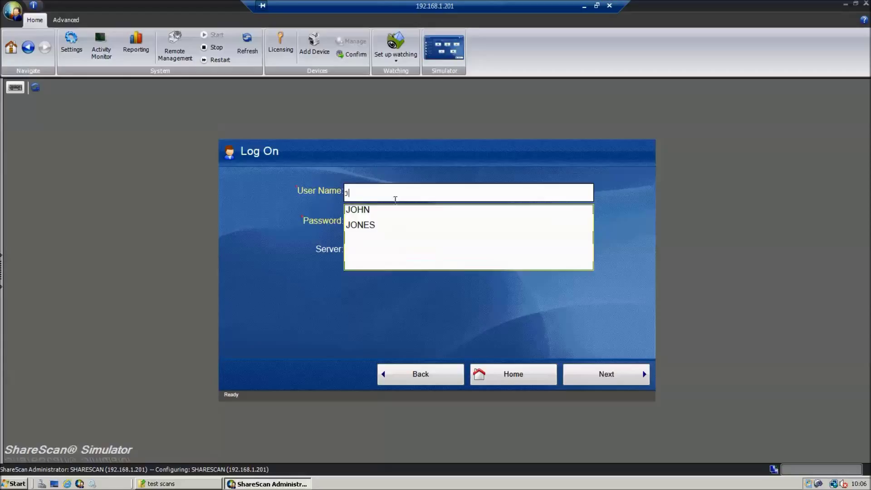
pyautogui.click(368, 224)
pyautogui.click(369, 224)
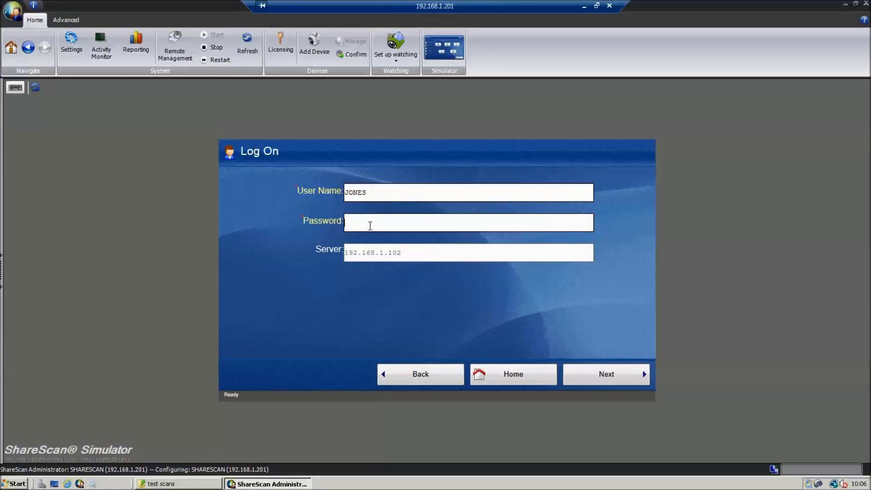
pyautogui.write('••••')
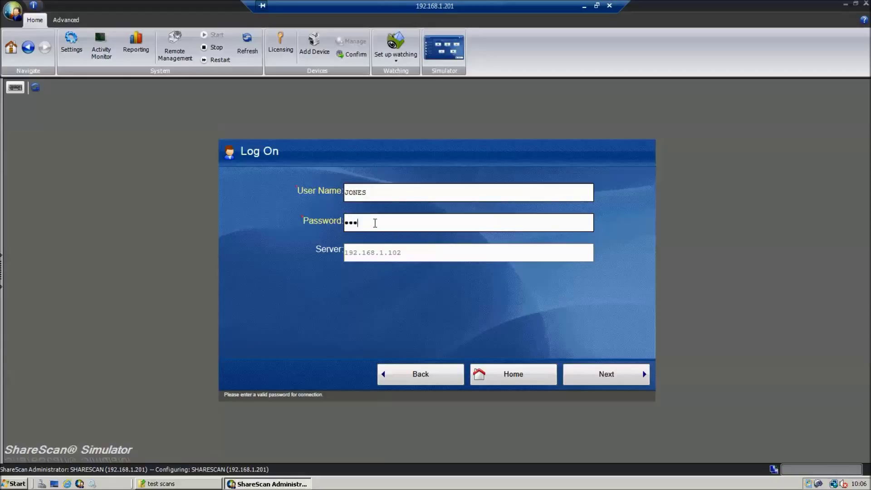
pyautogui.write('••')
pyautogui.click(608, 377)
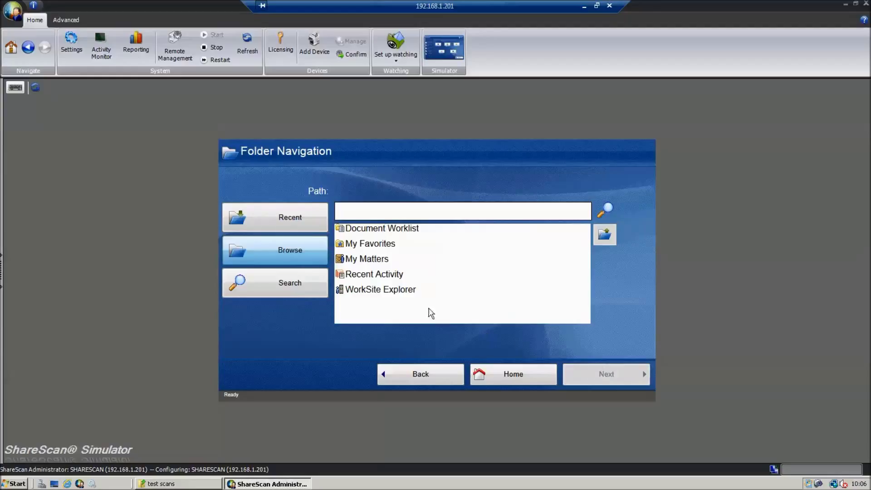
# Choose My Matters > Matter 1141 - Bell Atlantic Merger > Agreements as the destination folder
pyautogui.click(372, 261)
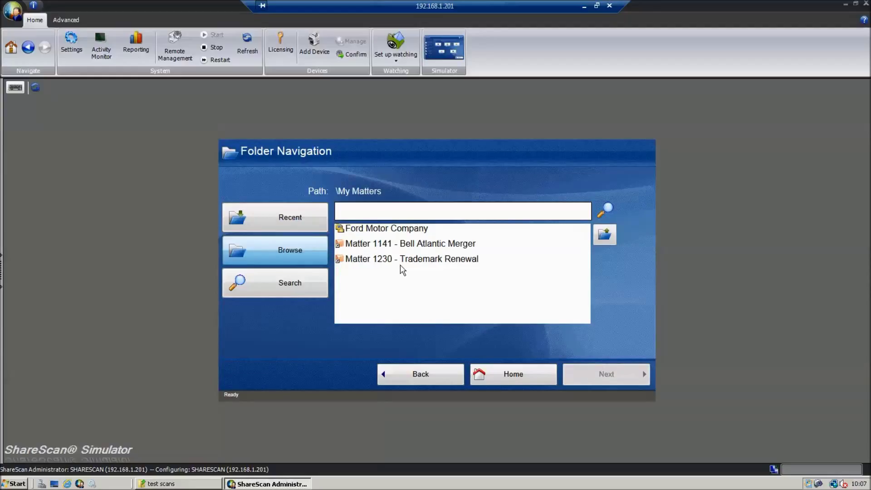
pyautogui.click(362, 248)
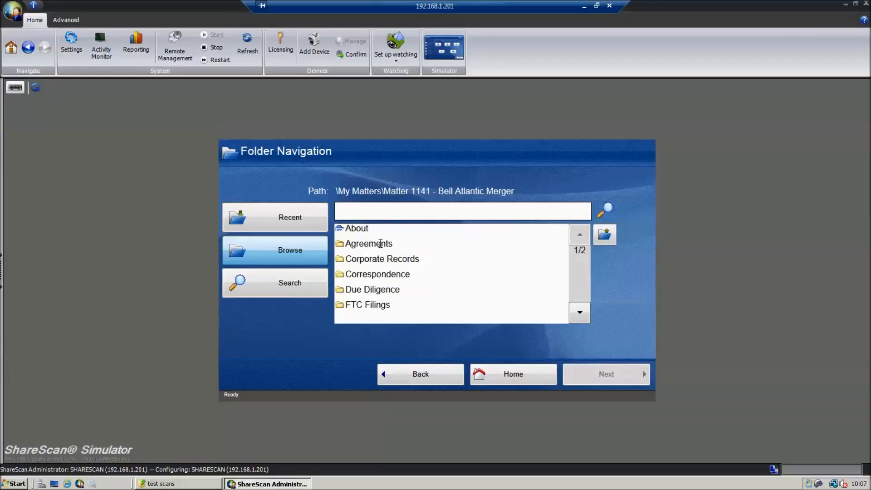
pyautogui.click(580, 312)
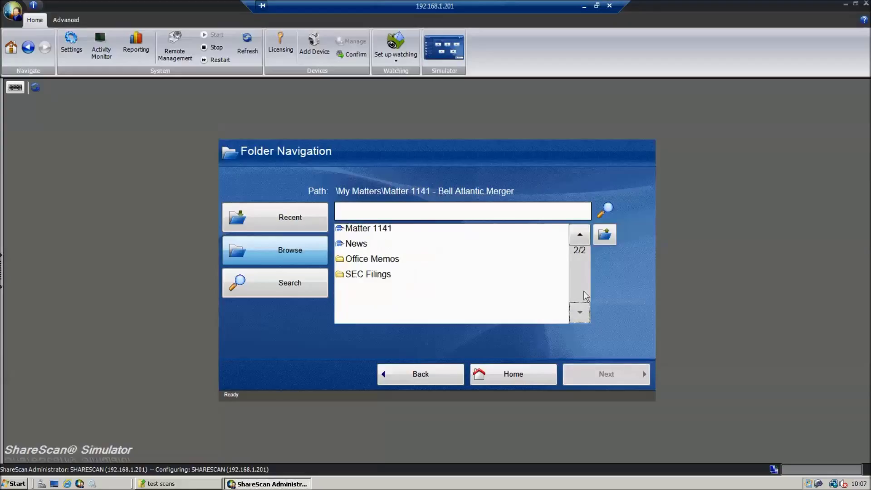
pyautogui.click(580, 234)
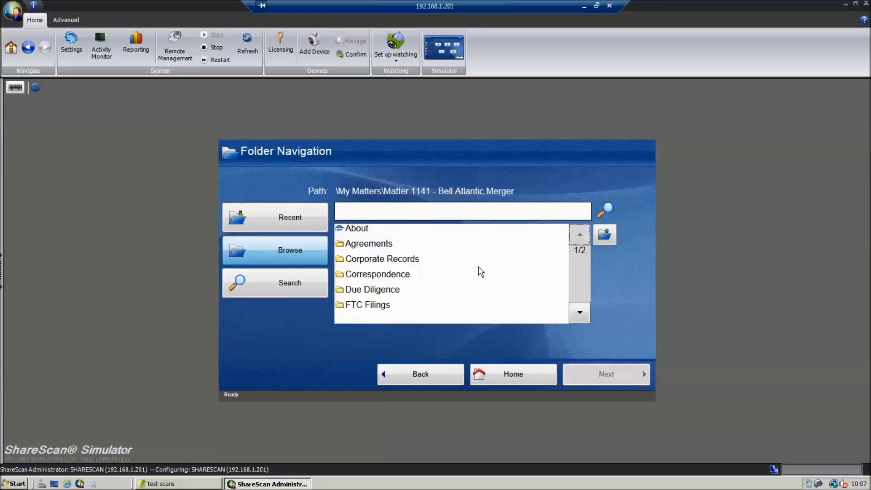
pyautogui.click(388, 245)
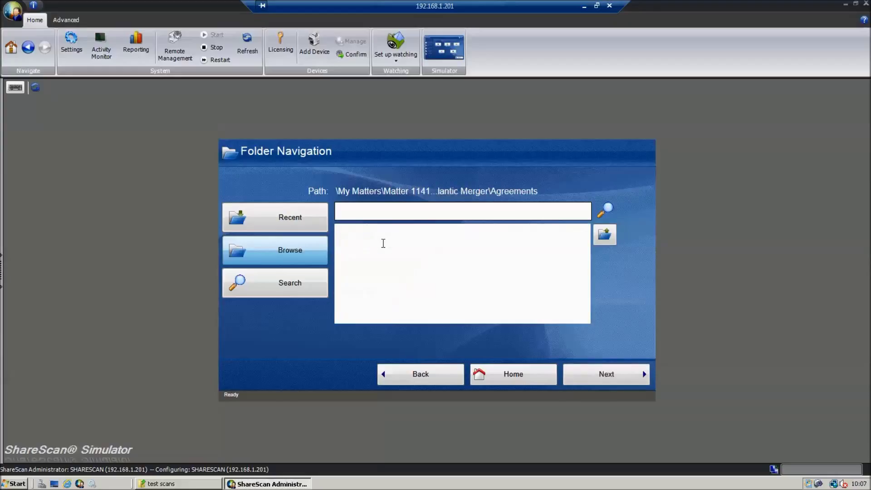
pyautogui.click(630, 381)
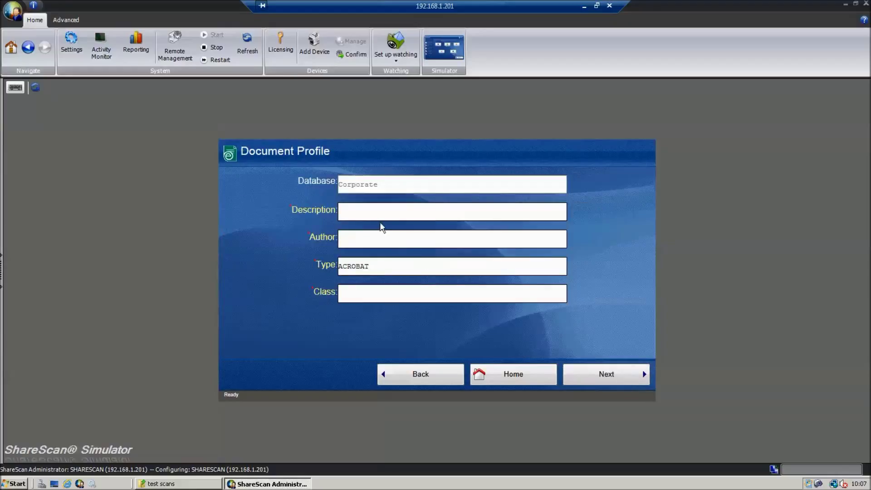
# Profile the scan with description 'Signed Agreement', the suggested author and class DOC
pyautogui.click(402, 207)
pyautogui.write('Signed Agreement')
pyautogui.write('J')
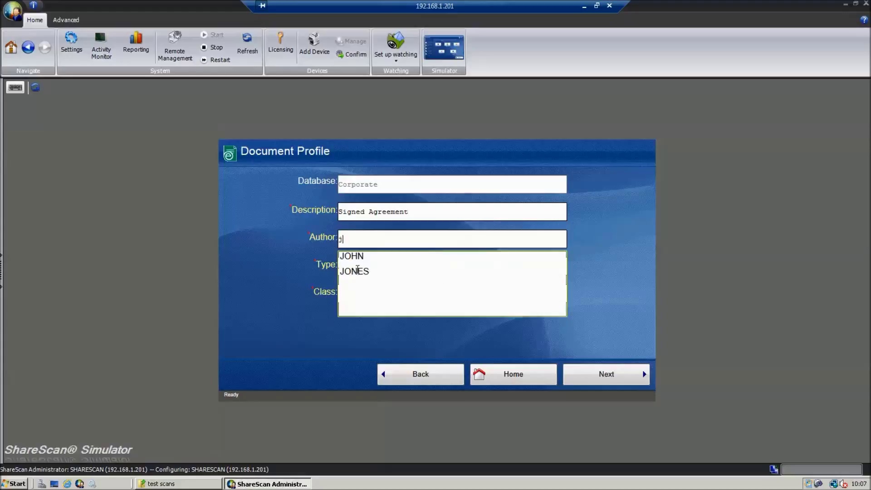
pyautogui.click(360, 270)
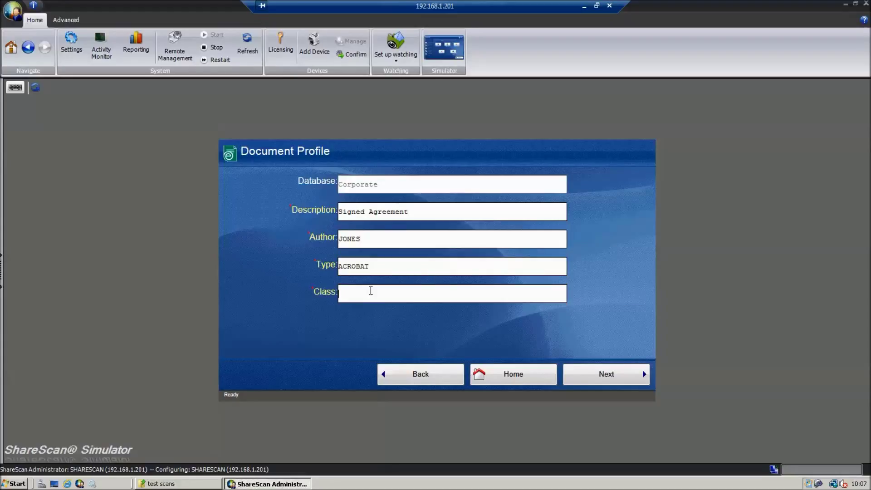
pyautogui.write('D')
pyautogui.click(353, 341)
# Send the profiled document to WorkSite, finish, and minimize the remote session
pyautogui.click(598, 376)
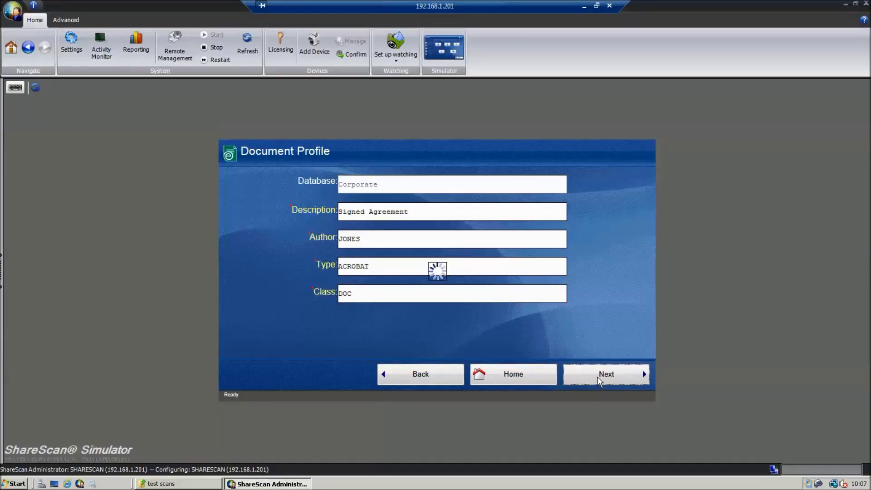
pyautogui.click(593, 376)
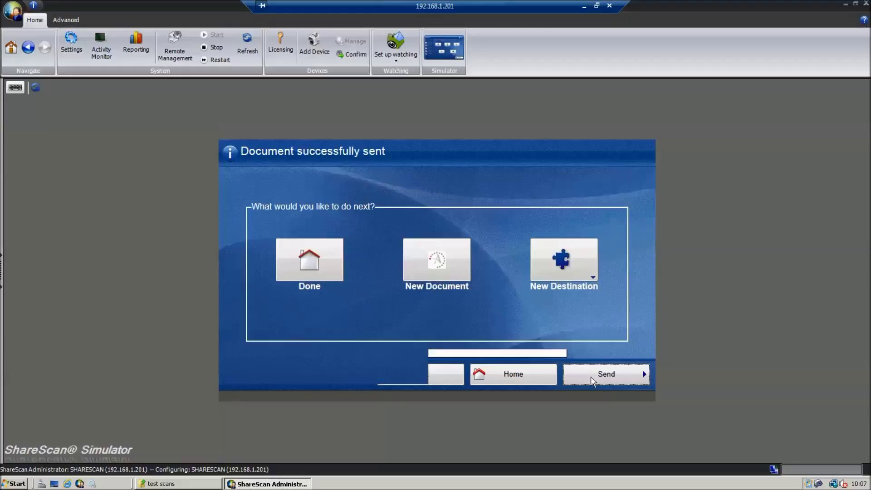
pyautogui.click(323, 257)
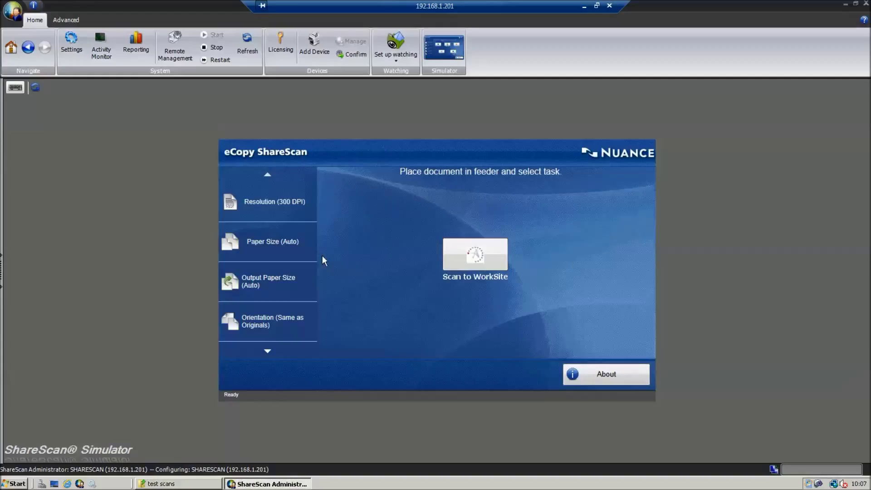
pyautogui.click(583, 6)
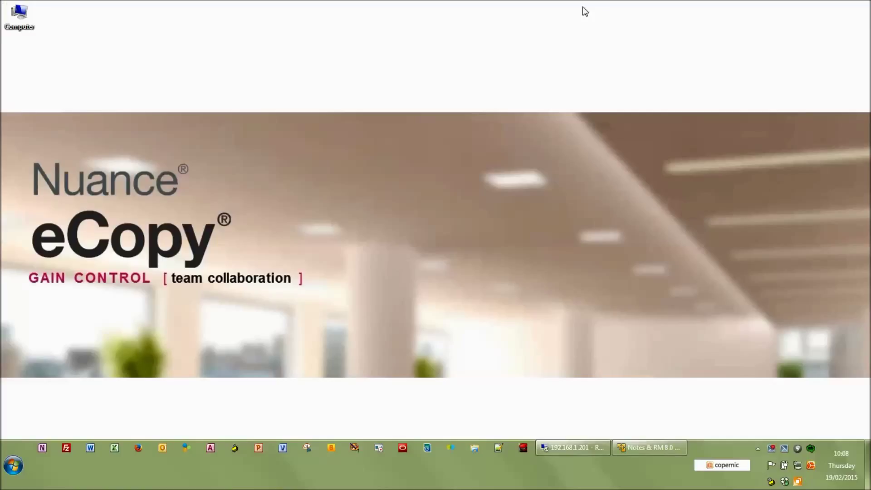
pyautogui.click(643, 448)
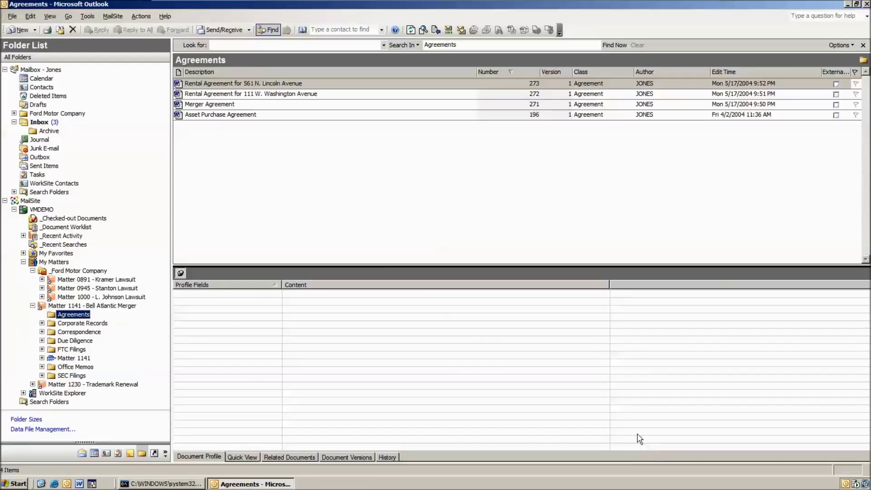
pyautogui.click(410, 29)
pyautogui.click(251, 86)
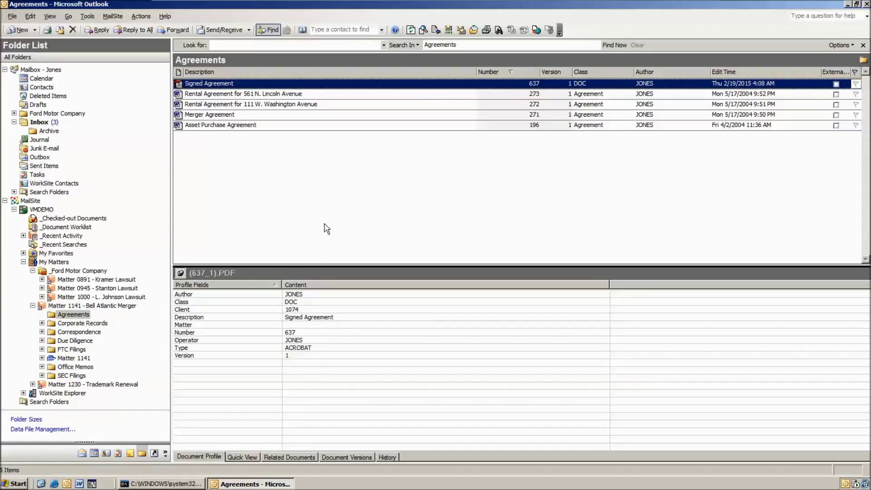
pyautogui.doubleClick(235, 86)
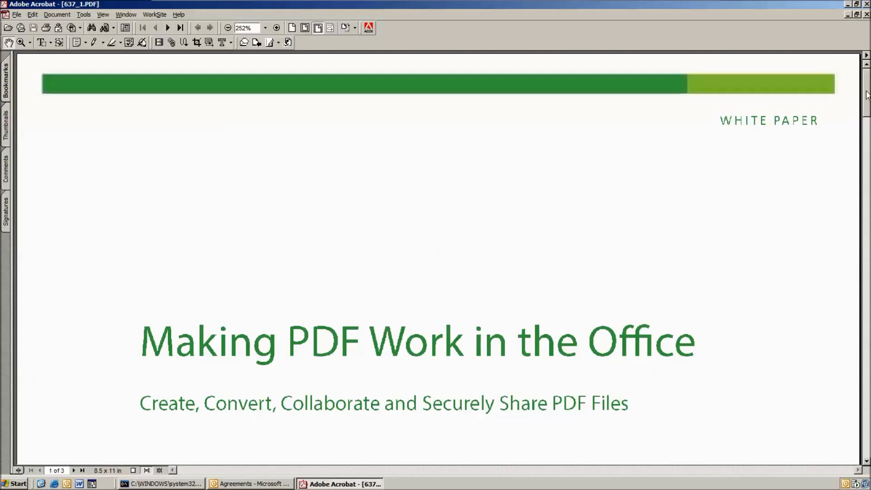
pyautogui.moveTo(866, 94); pyautogui.dragTo(864, 139)
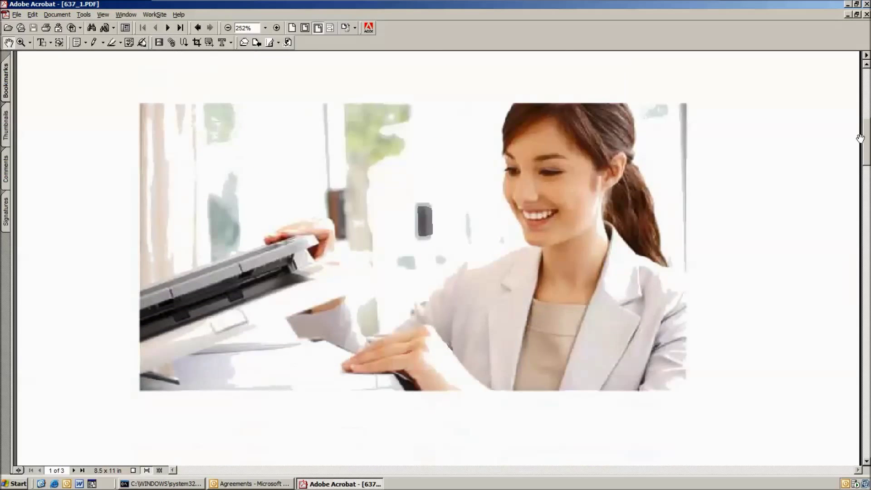
pyautogui.click(866, 4)
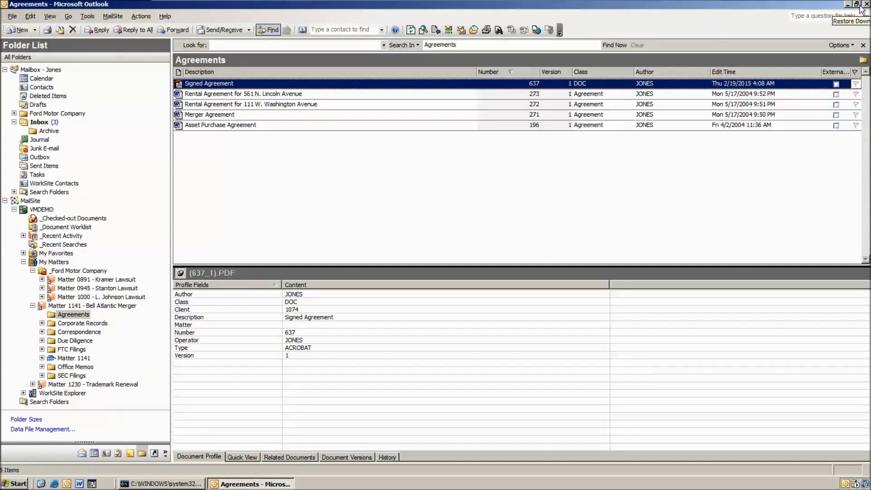
# Restore the Outlook virtual machine window and open, then close, the Microsoft Settlement message
pyautogui.moveTo(714, 4)
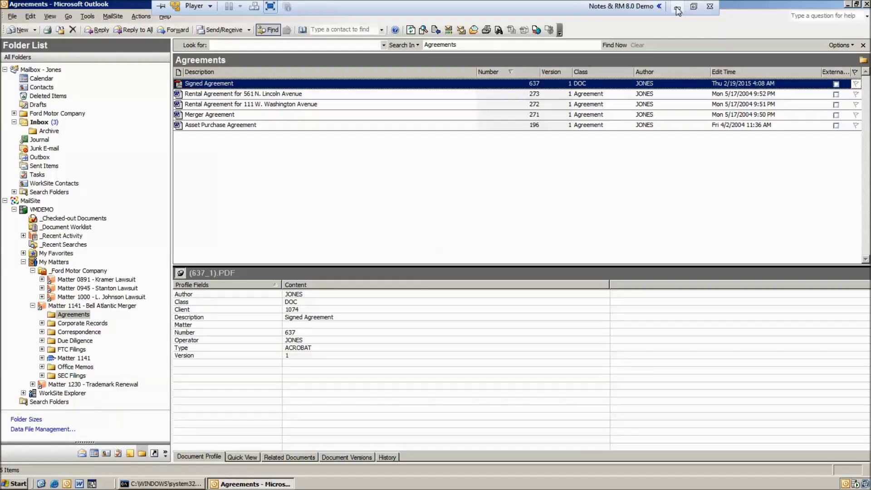
pyautogui.click(679, 8)
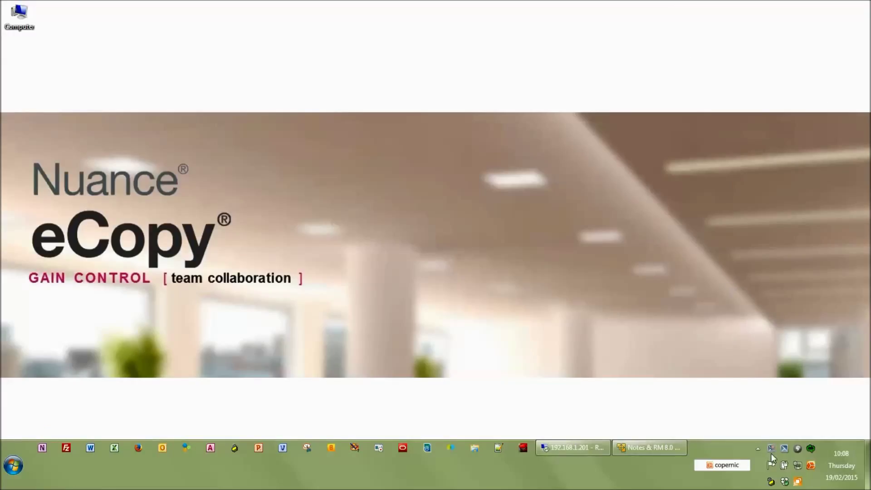
pyautogui.moveTo(654, 449)
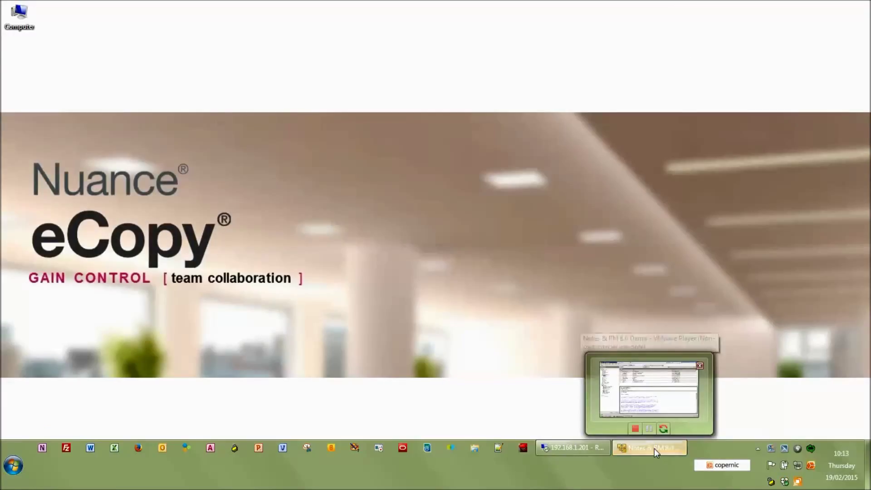
pyautogui.click(654, 448)
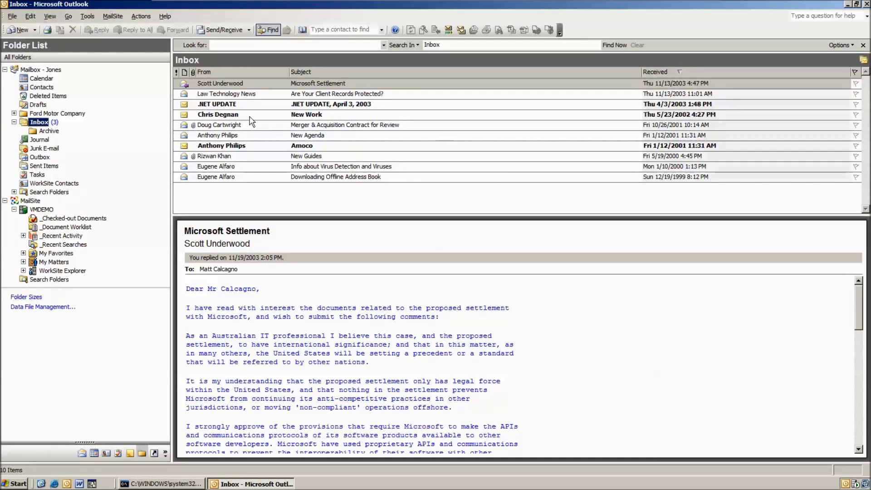
pyautogui.doubleClick(231, 83)
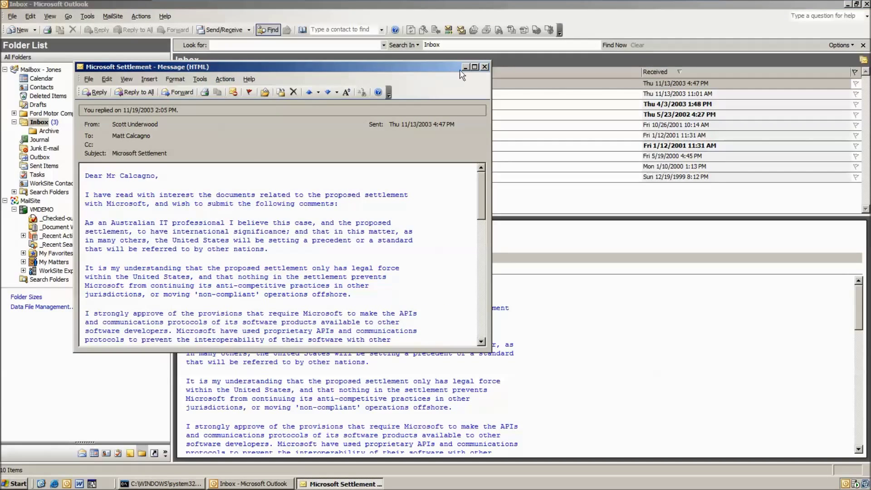
pyautogui.click(484, 67)
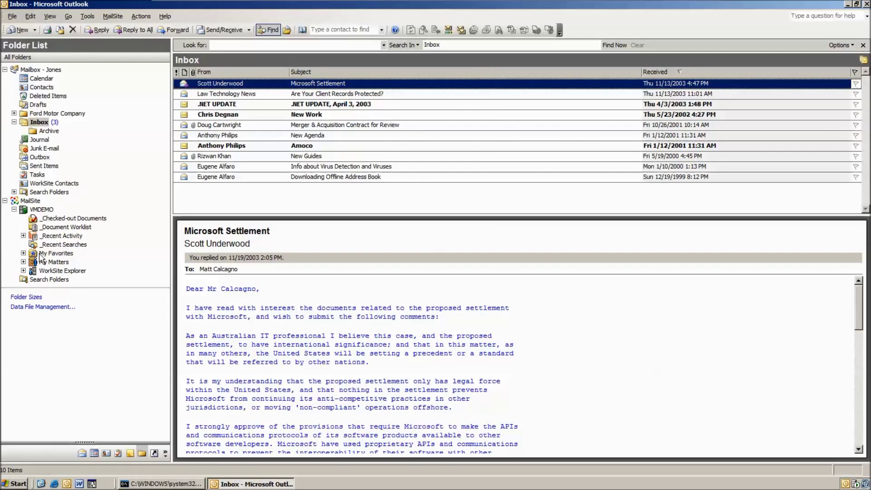
# Expand WorkSite Explorer > Corporate > My Workspaces > Keith Auto and open the empty Attorney Notes folder
pyautogui.click(24, 271)
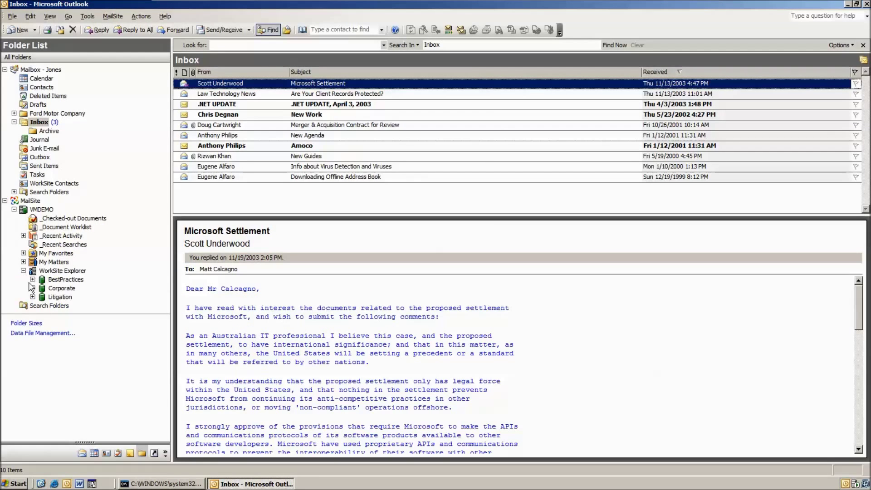
pyautogui.click(33, 289)
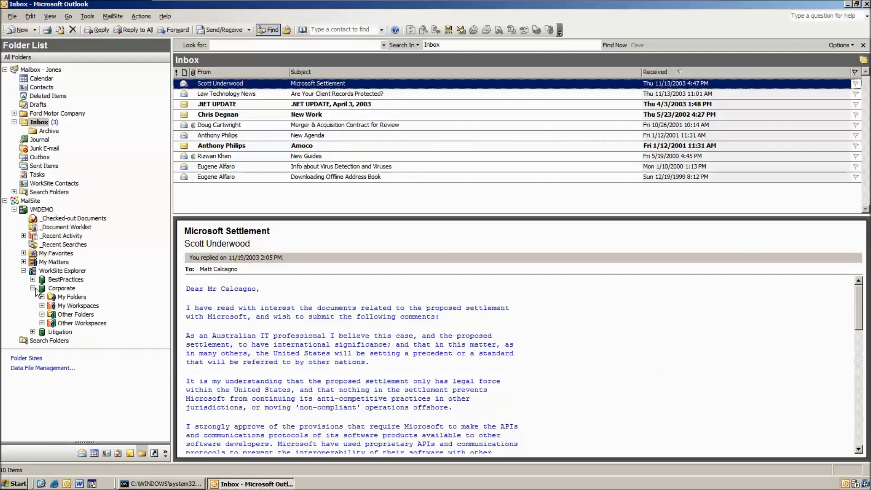
pyautogui.click(42, 306)
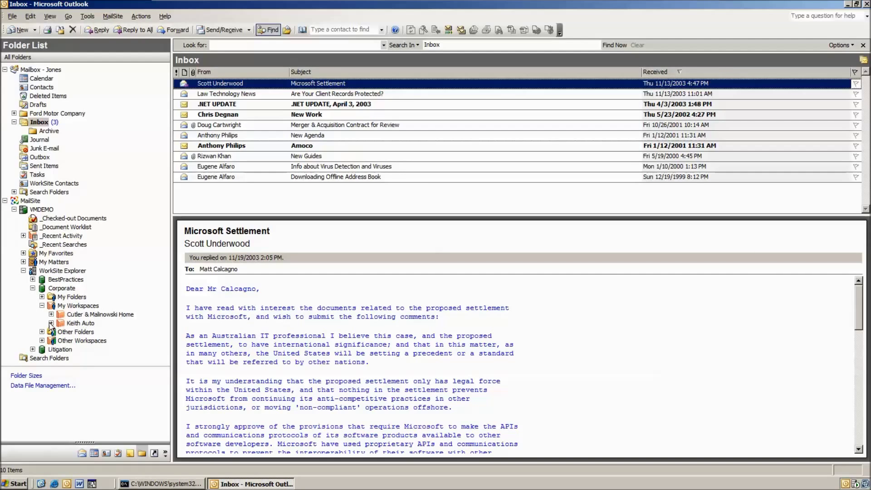
pyautogui.click(51, 323)
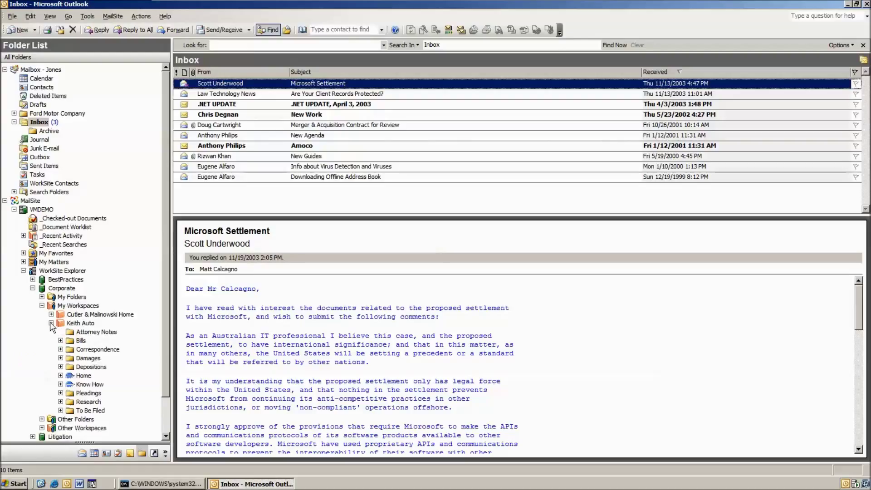
pyautogui.click(96, 332)
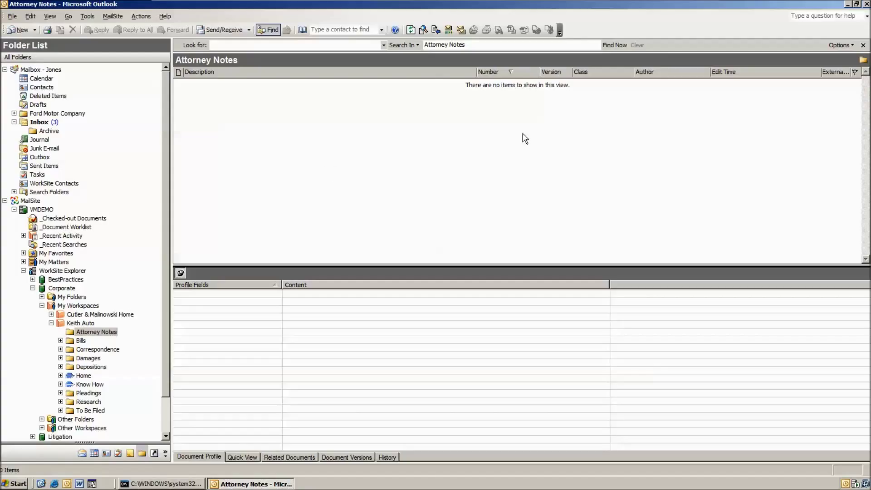
pyautogui.moveTo(684, 2)
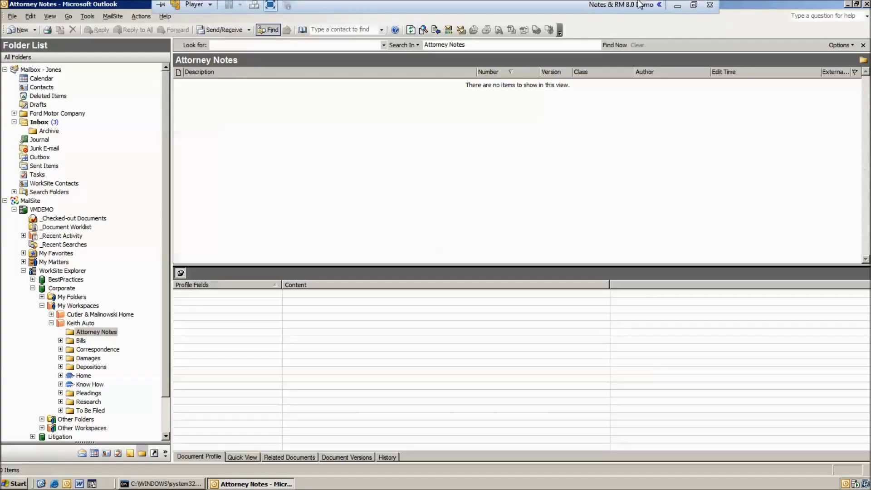
# Start a new Scan to WorkSite job, accept the pages, and log on with the suggested user and password
pyautogui.click(677, 9)
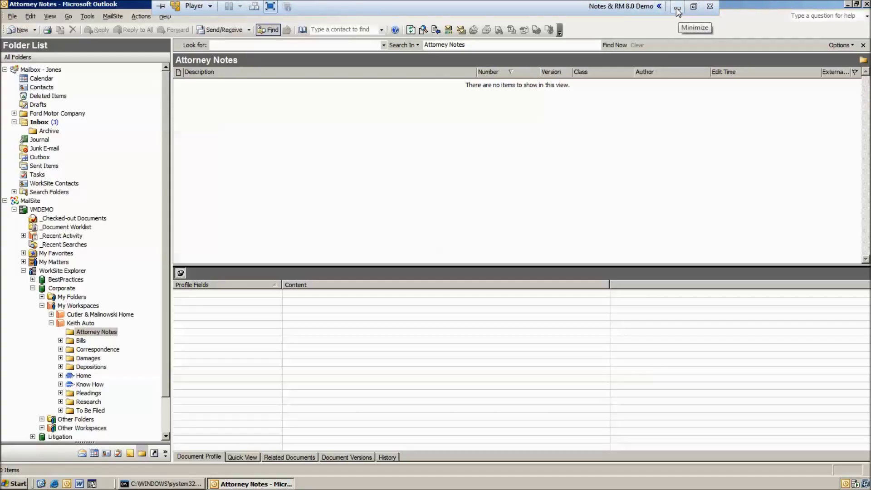
pyautogui.click(548, 451)
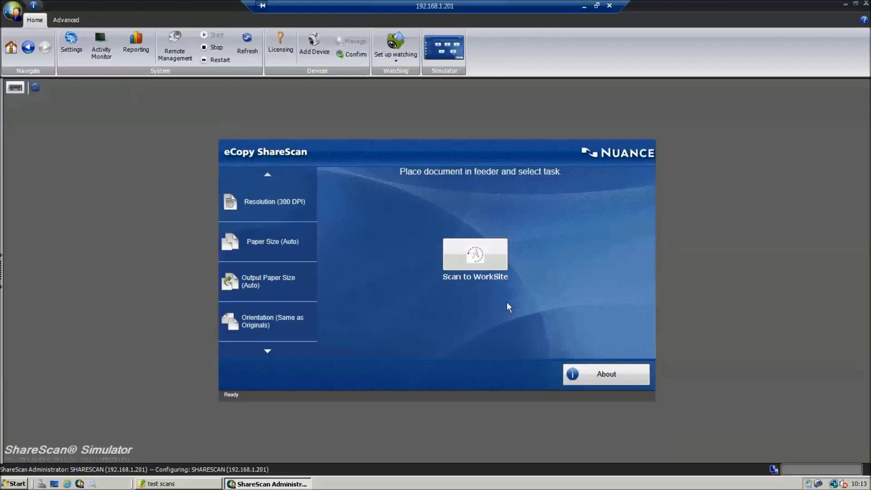
pyautogui.click(492, 257)
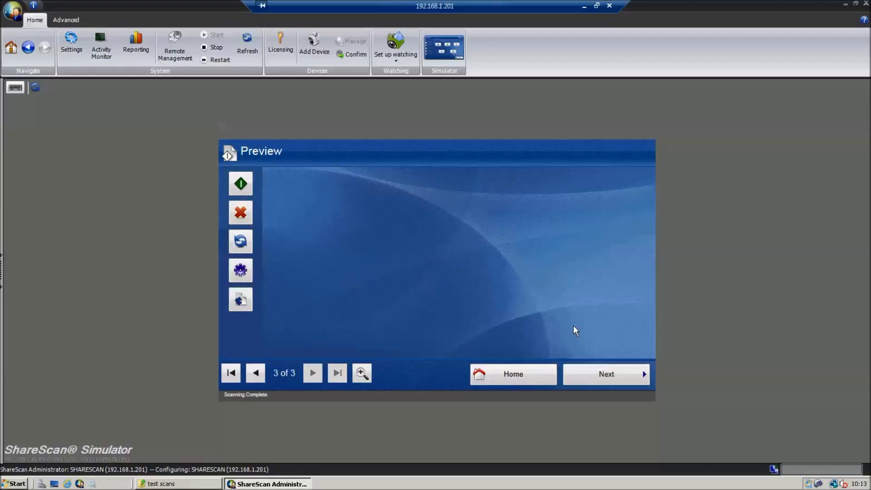
pyautogui.click(590, 378)
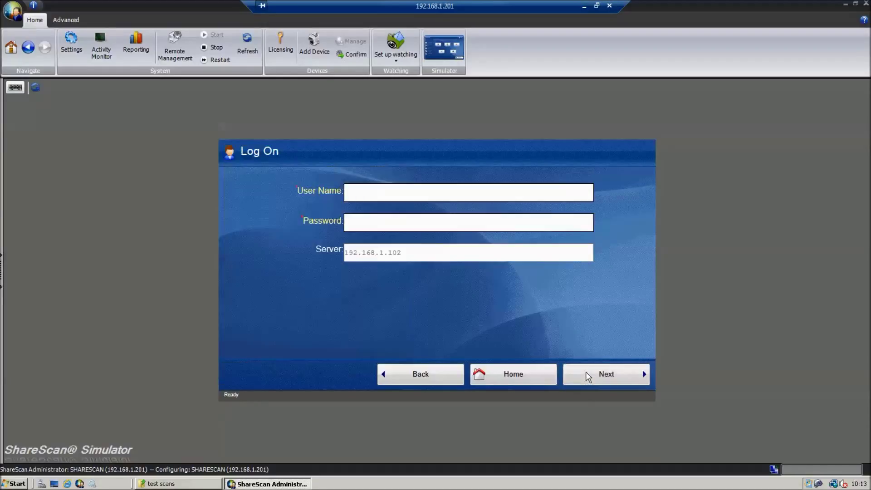
pyautogui.write('J')
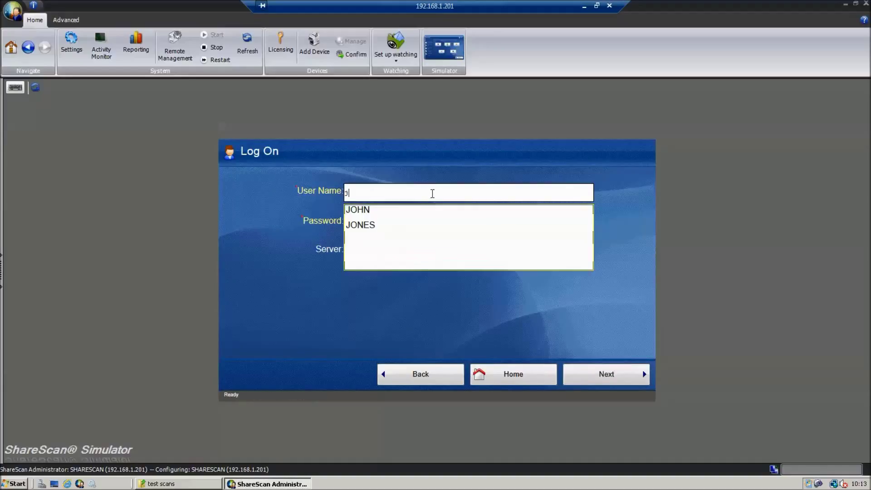
pyautogui.click(367, 225)
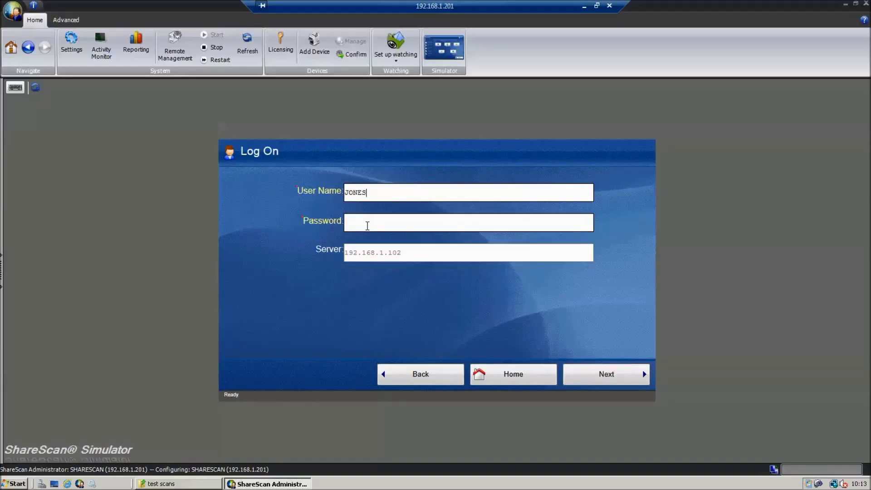
pyautogui.write('*')
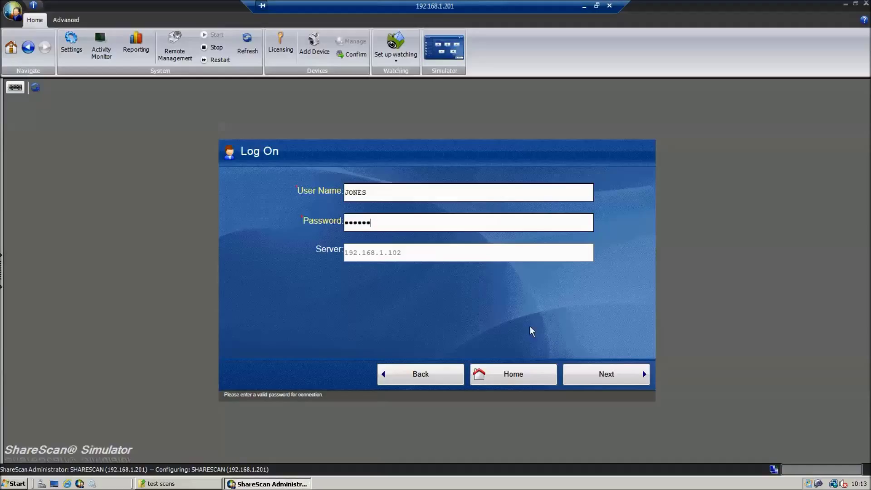
pyautogui.click(596, 377)
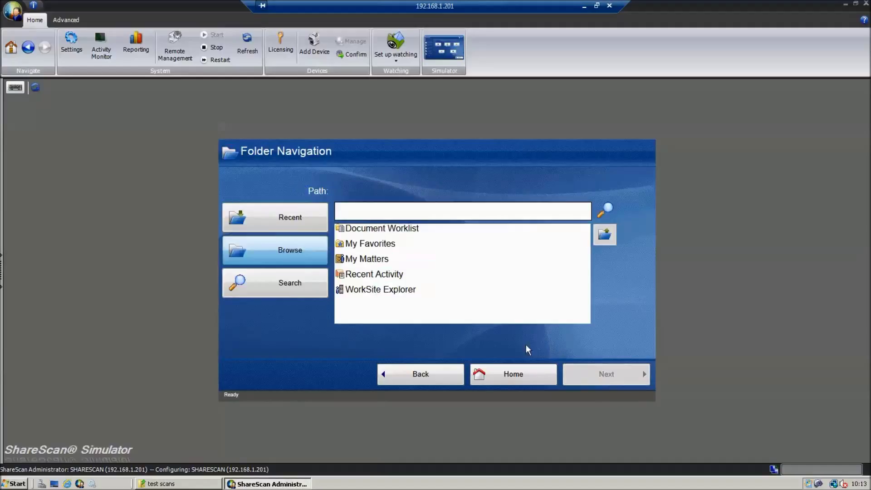
# Choose WorkSite Explorer > Corporate > My Workspaces > Keith Auto > Attorney Notes as the destination
pyautogui.click(352, 289)
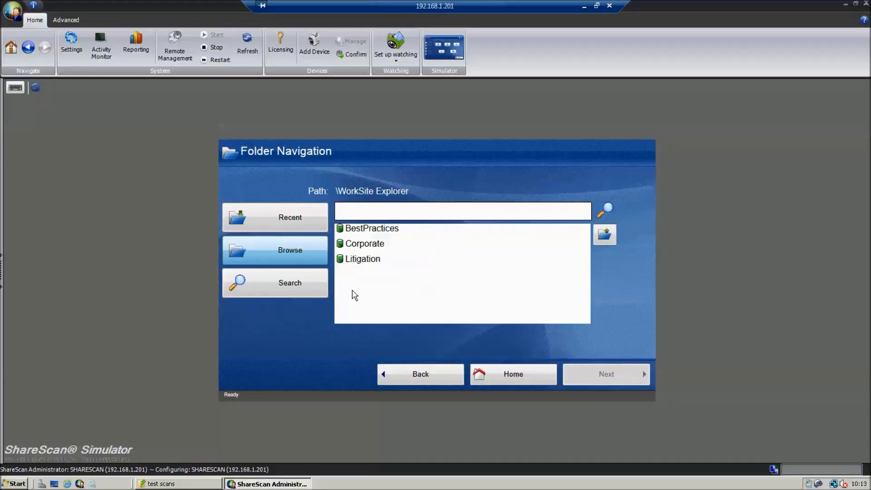
pyautogui.click(363, 243)
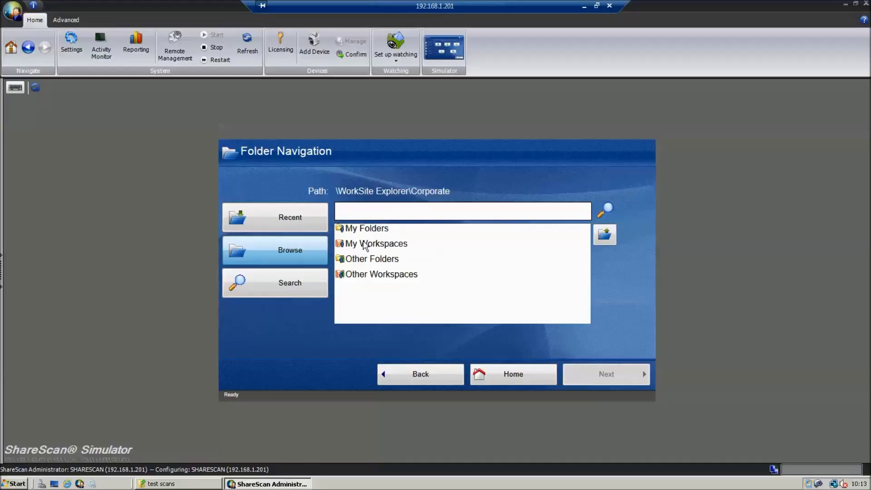
pyautogui.click(362, 244)
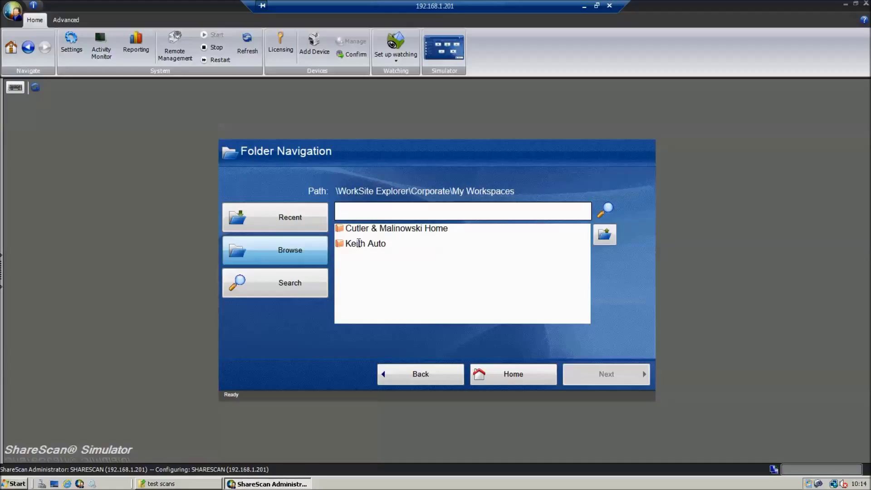
pyautogui.click(359, 244)
pyautogui.click(369, 229)
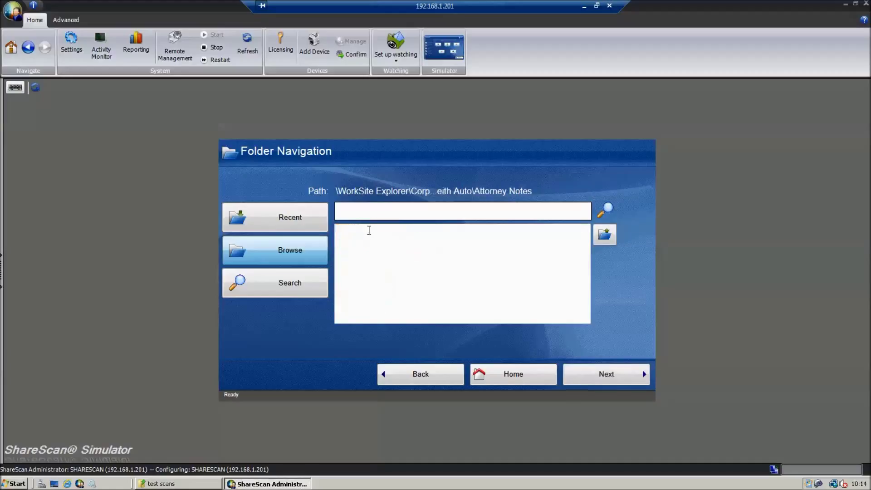
pyautogui.click(607, 380)
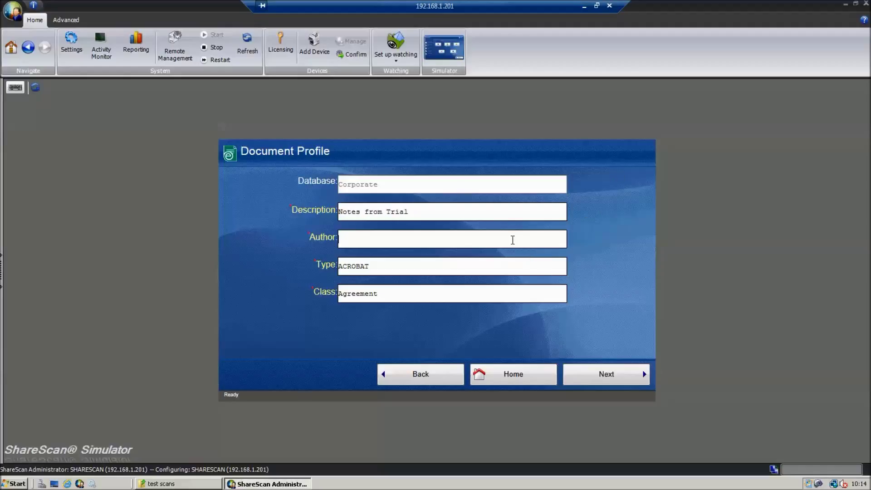
# Set the suggested author on 'Notes from Trial', send it to WorkSite, and finish at the start screen
pyautogui.write('j')
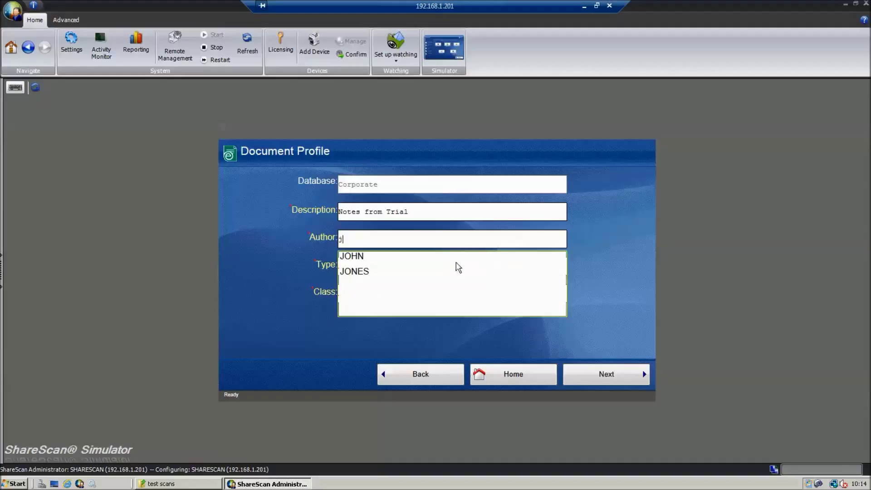
pyautogui.click(362, 271)
pyautogui.click(597, 379)
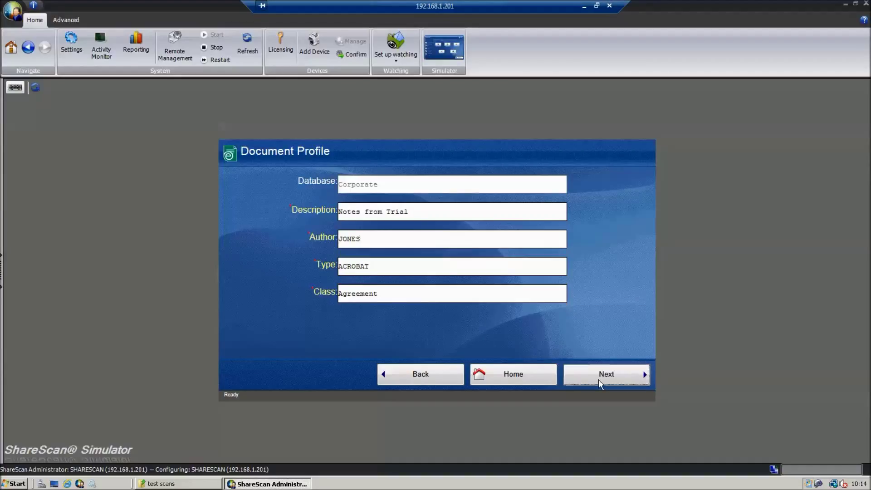
pyautogui.click(598, 379)
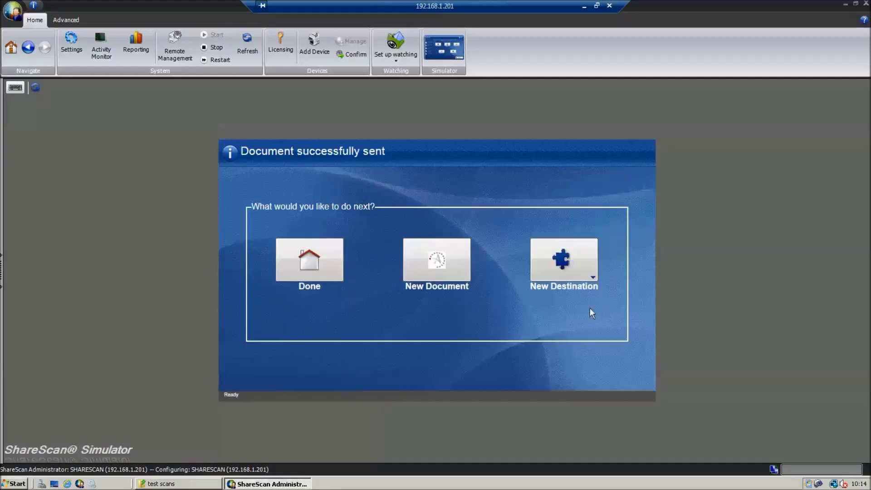
pyautogui.click(323, 268)
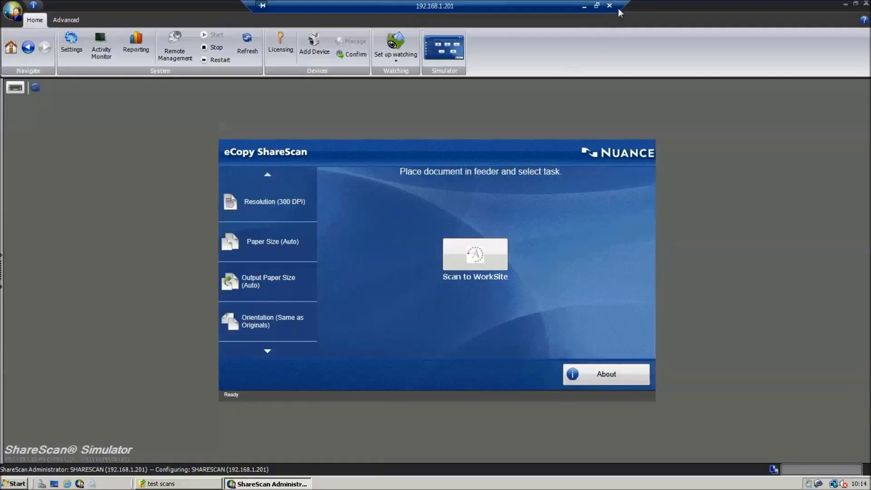
# Switch to Outlook MailSite and refresh Attorney Notes so Notes from Trial appears
pyautogui.click(583, 6)
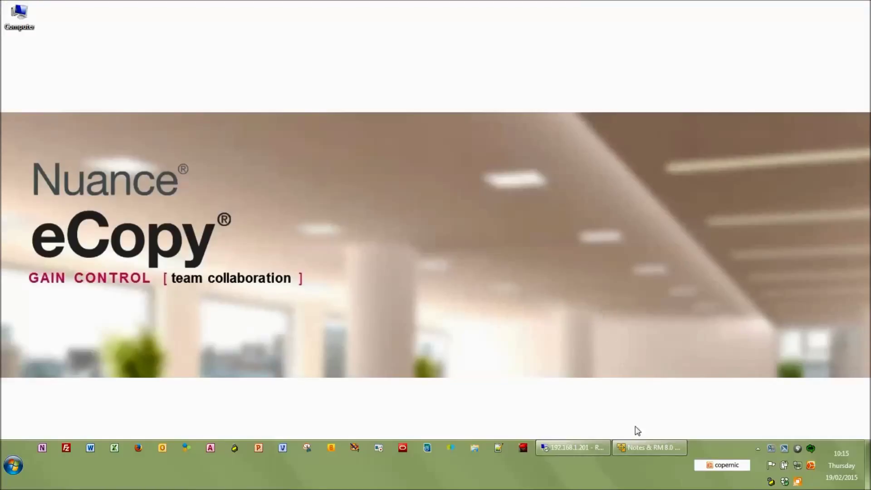
pyautogui.click(646, 448)
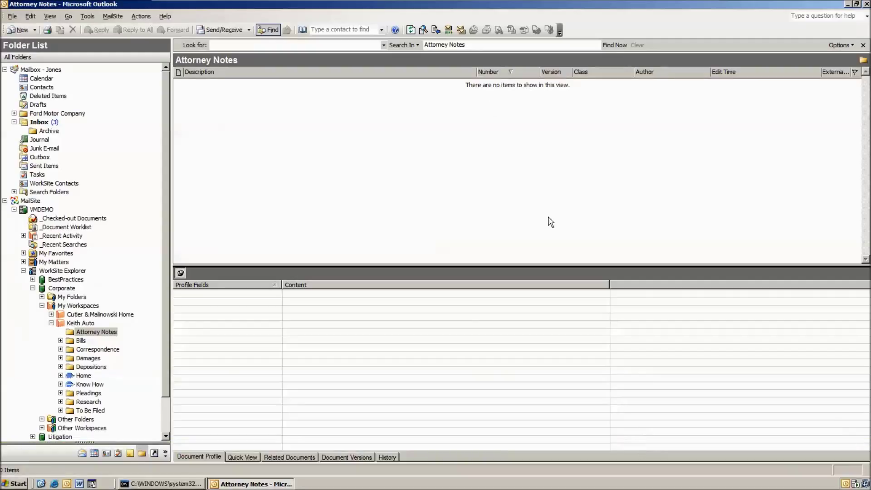
pyautogui.click(411, 30)
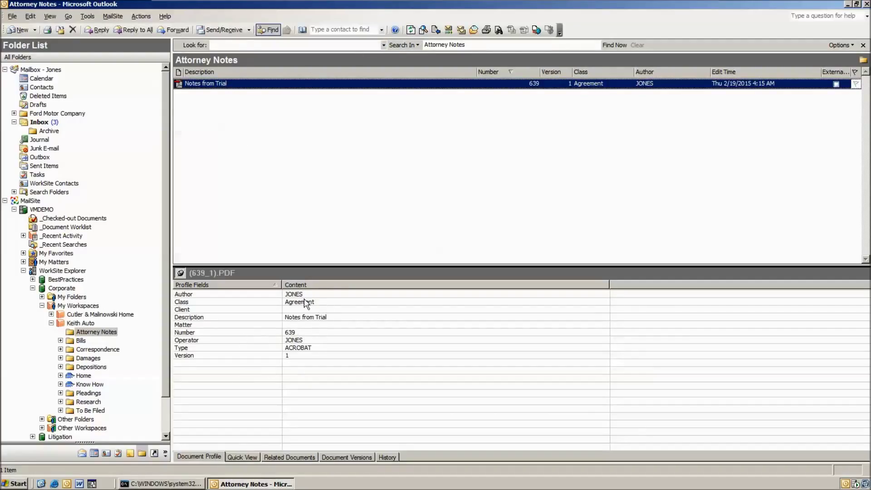
# Review Notes from Trial's versions and check-in history, then open it in Acrobat
pyautogui.click(351, 457)
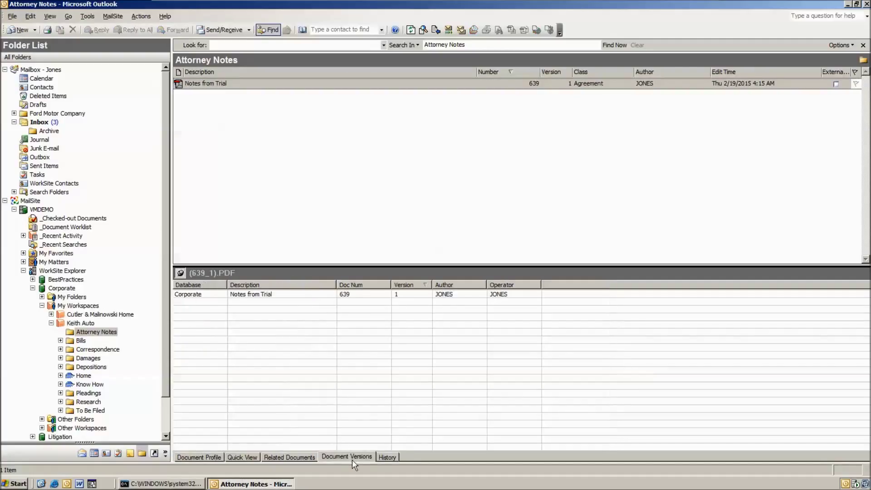
pyautogui.click(387, 457)
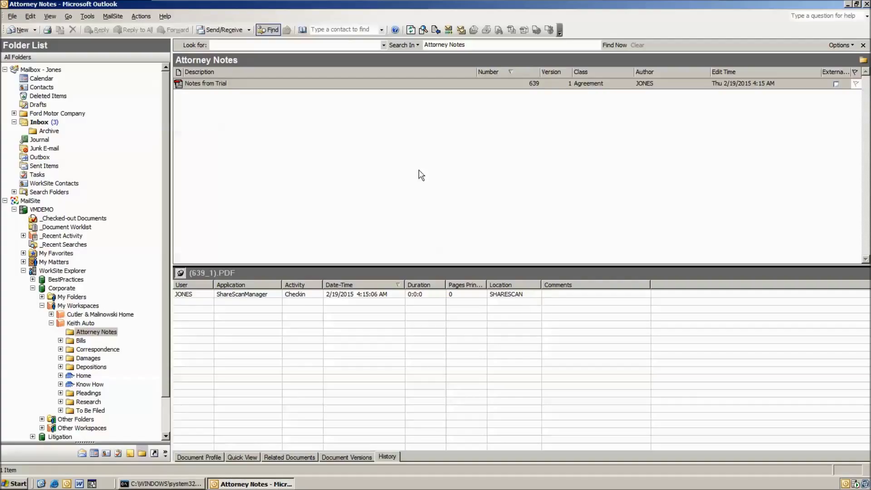
pyautogui.doubleClick(247, 86)
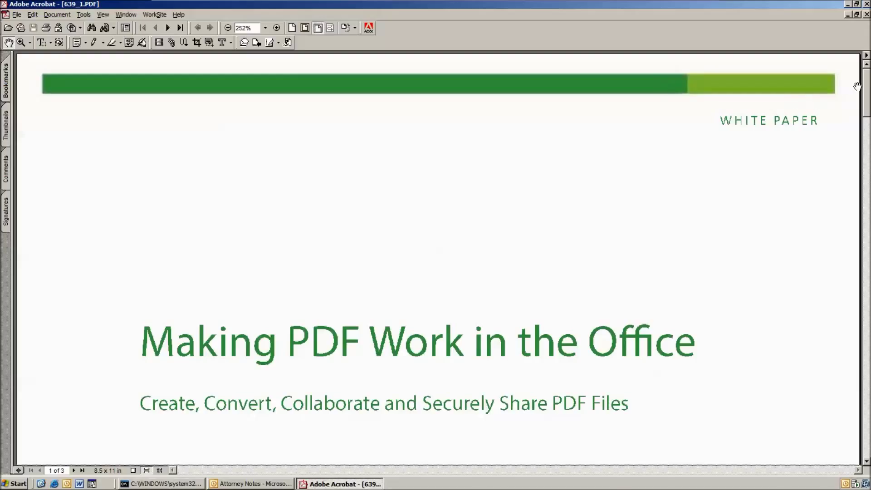
# Scroll down the Notes from Trial PDF in Acrobat, then close Acrobat
pyautogui.moveTo(867, 92); pyautogui.dragTo(866, 121)
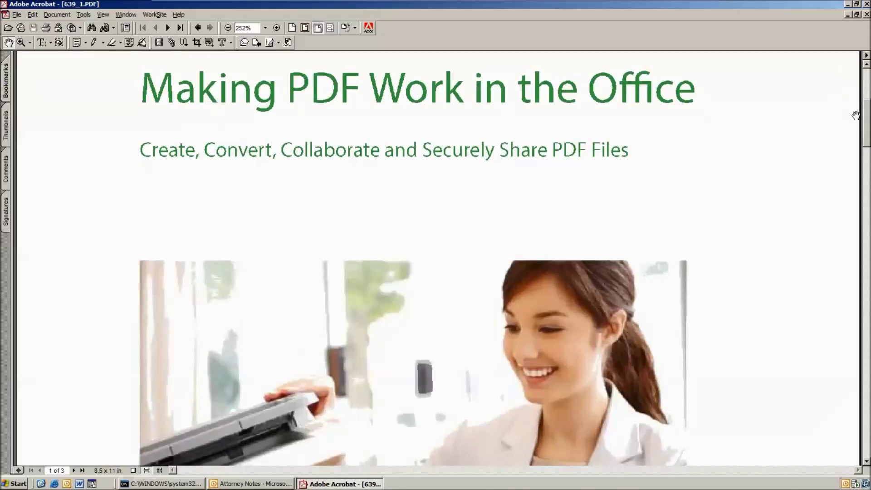
pyautogui.click(866, 5)
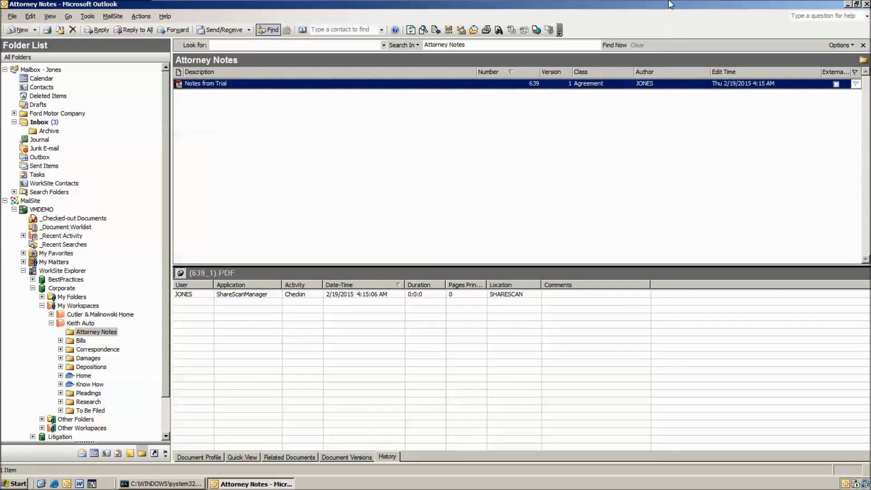
# In the demo machine's Outlook, browse from Inbox to My Favorites > Precedents, then minimize the session
pyautogui.click(678, 10)
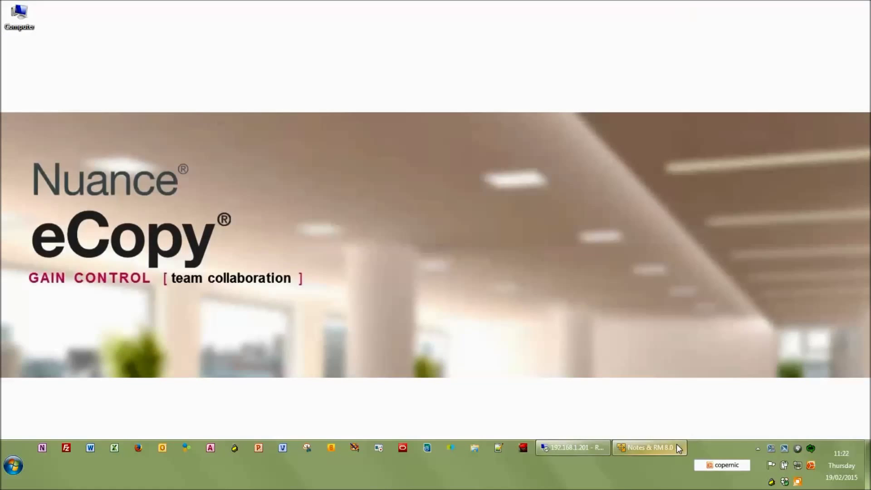
pyautogui.click(671, 448)
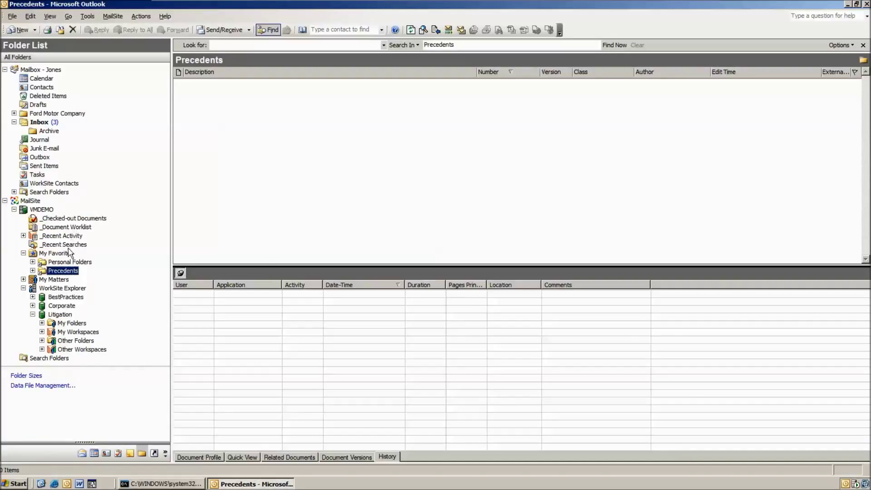
pyautogui.click(40, 122)
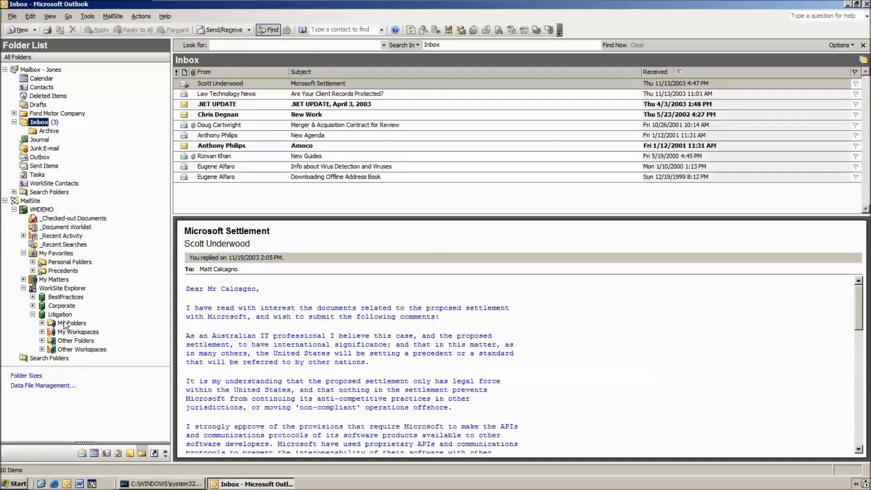
pyautogui.click(61, 254)
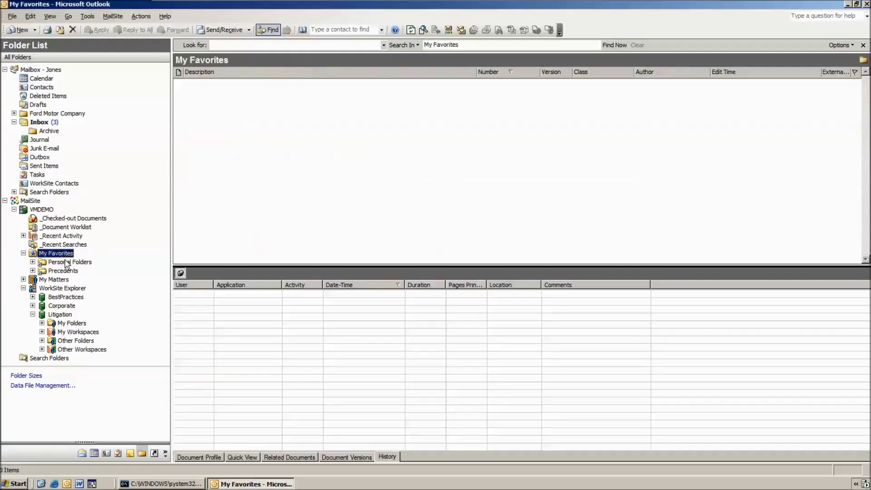
pyautogui.click(67, 262)
pyautogui.click(71, 271)
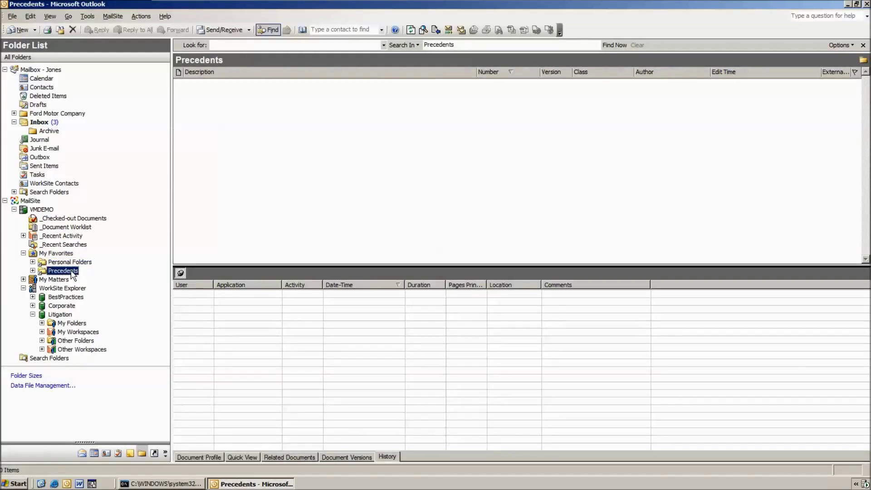
pyautogui.moveTo(642, 4)
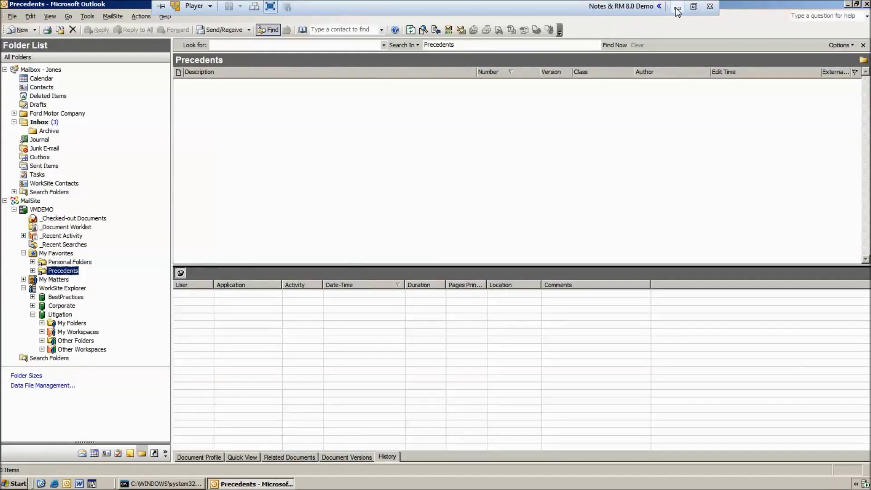
pyautogui.click(677, 8)
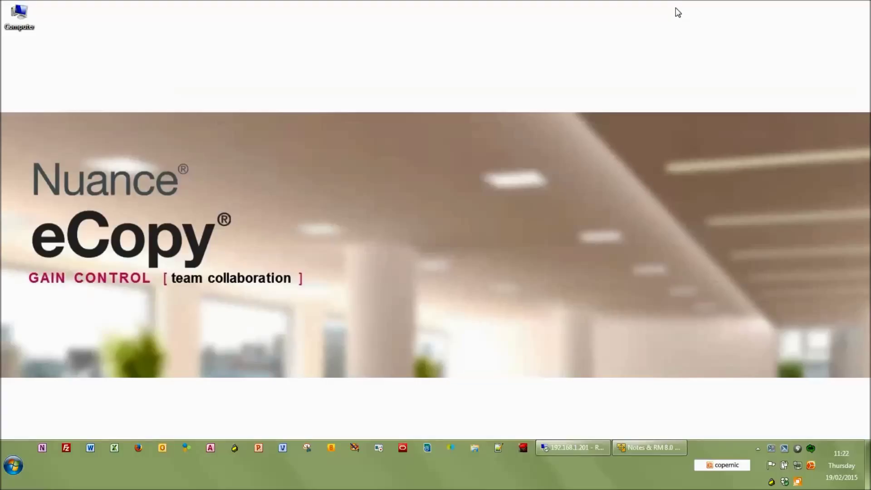
# Start a Scan to WorkSite job, accept the preview and log on with the suggested user and password
pyautogui.click(559, 447)
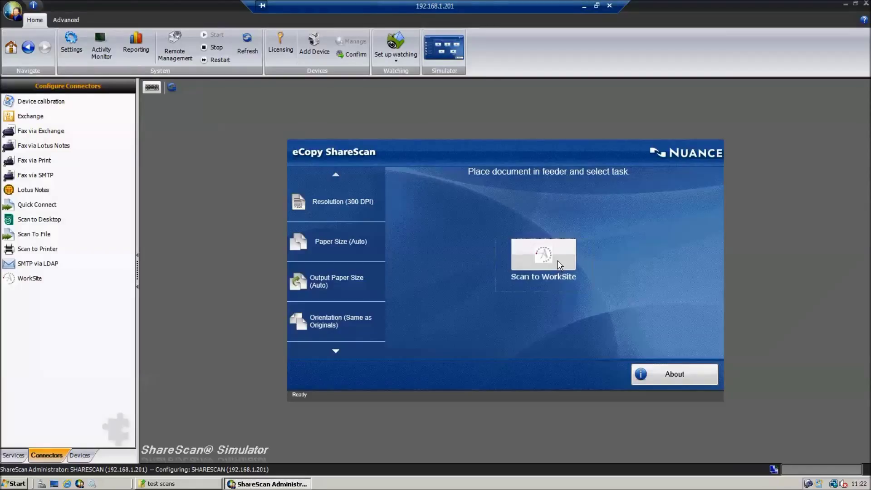
pyautogui.click(549, 258)
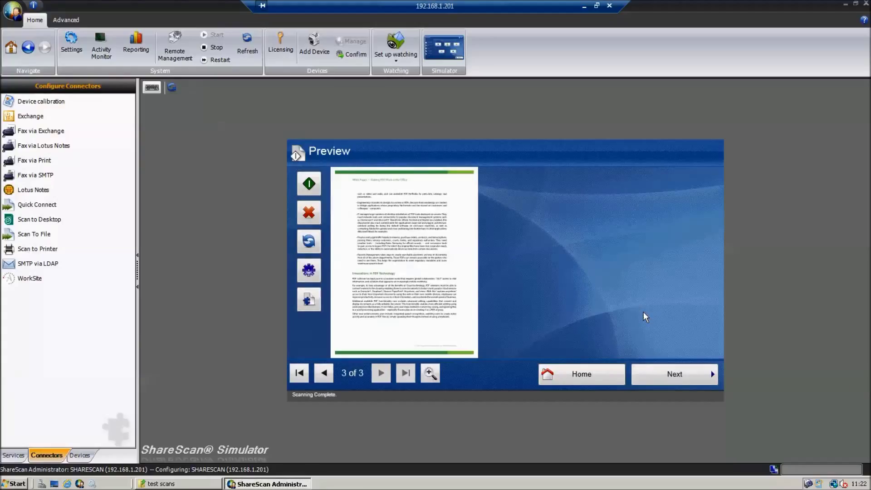
pyautogui.click(674, 375)
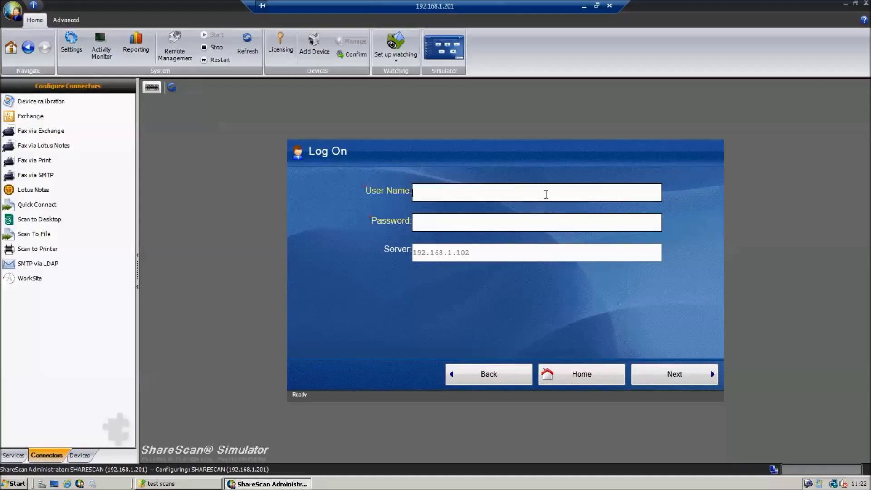
pyautogui.write('J')
pyautogui.click(512, 227)
pyautogui.write('j')
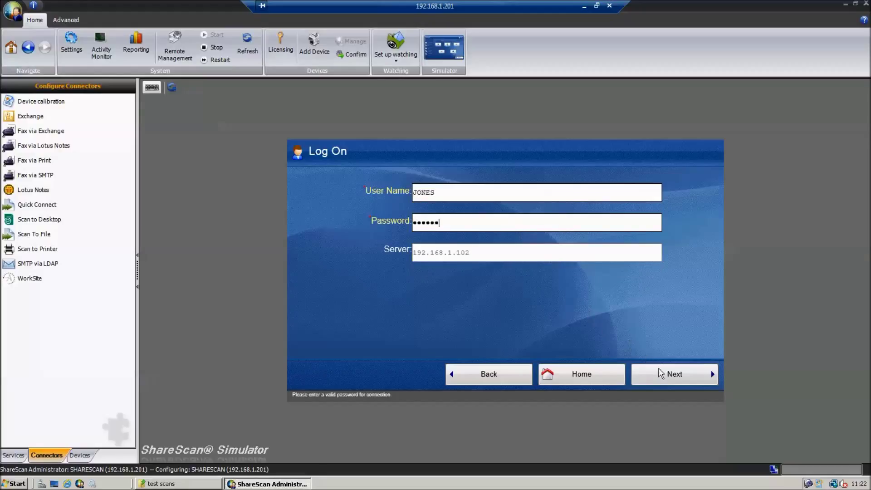
pyautogui.click(661, 374)
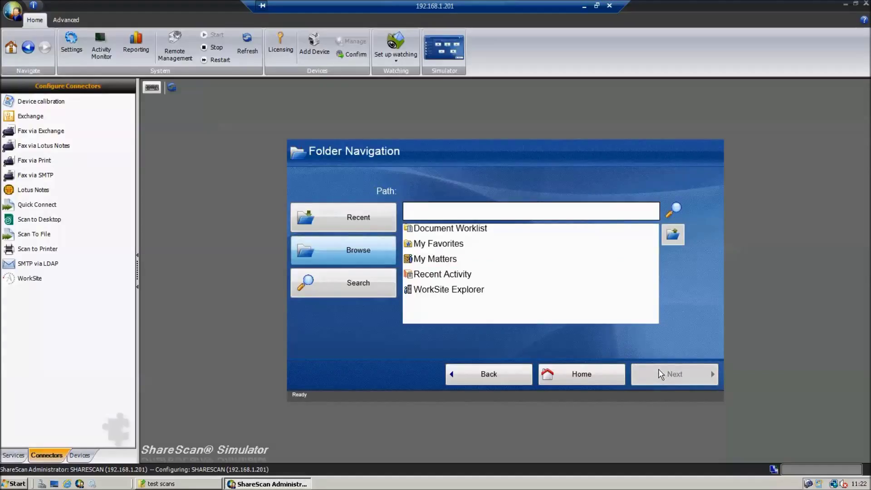
# Cancel the scan job at My Favorites and minimize the ShareScan session
pyautogui.click(462, 247)
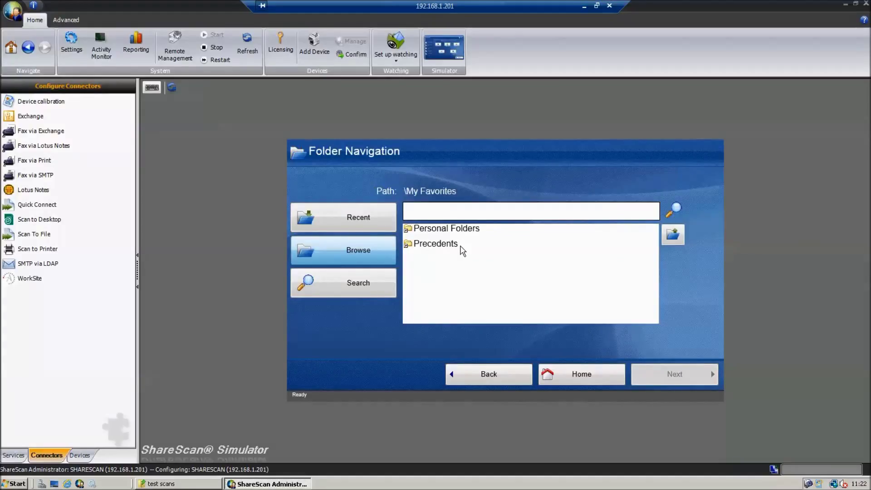
pyautogui.click(583, 377)
pyautogui.click(582, 375)
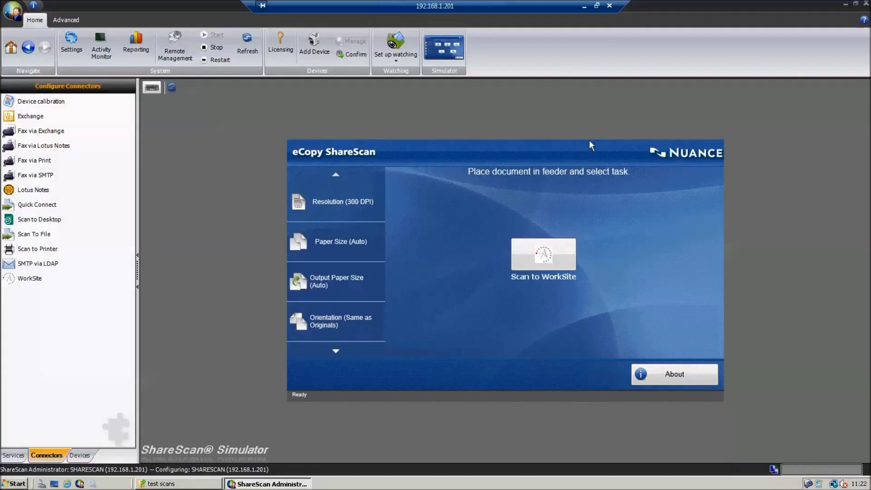
pyautogui.click(584, 7)
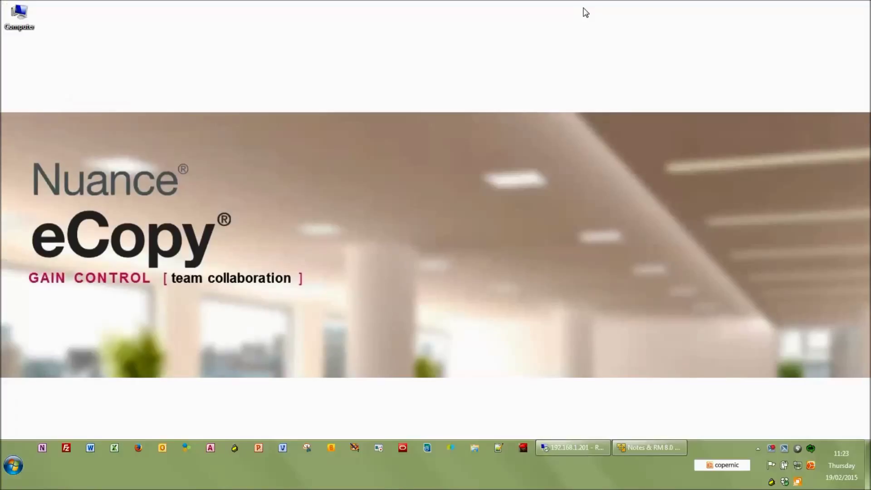
# Expand Litigation's My Folders > Personal Folders > GTE and add Matter 1141 to My Favorites
pyautogui.click(652, 450)
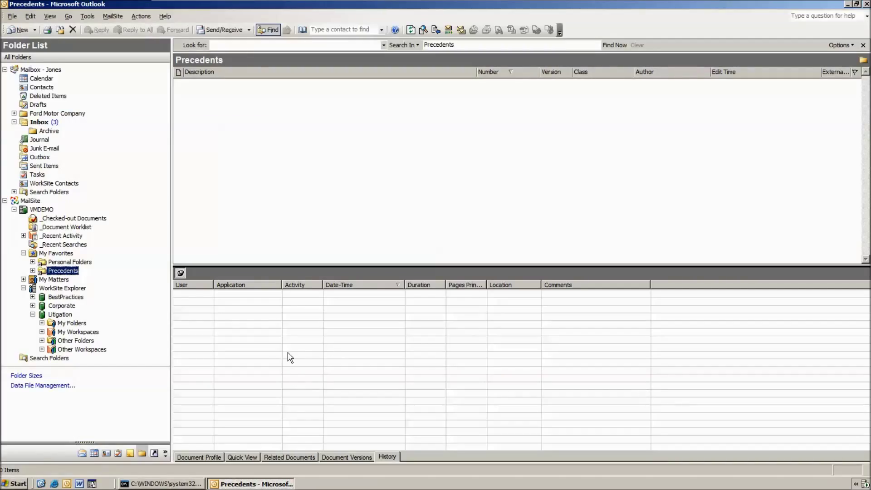
pyautogui.click(41, 323)
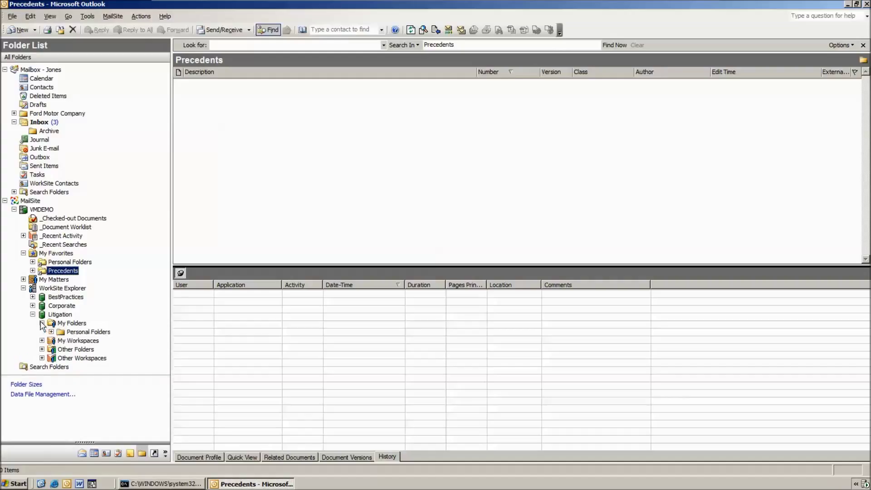
pyautogui.click(51, 332)
pyautogui.click(60, 340)
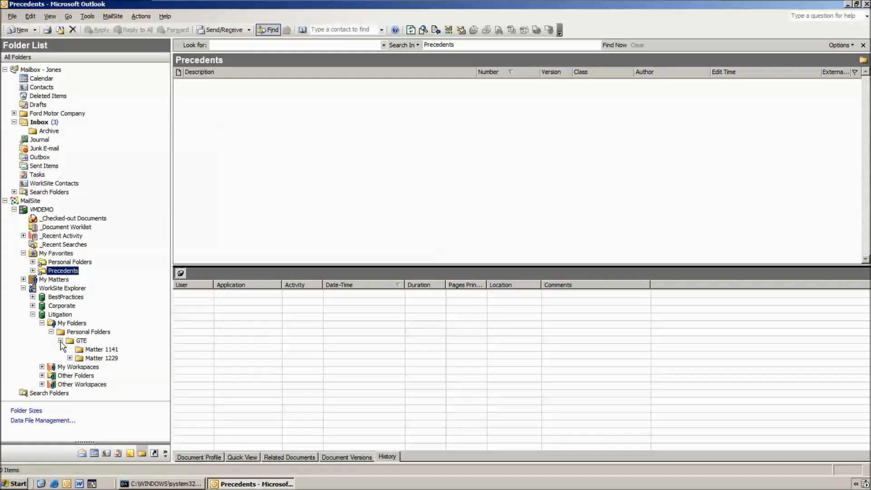
pyautogui.click(95, 350)
pyautogui.rightClick(95, 350)
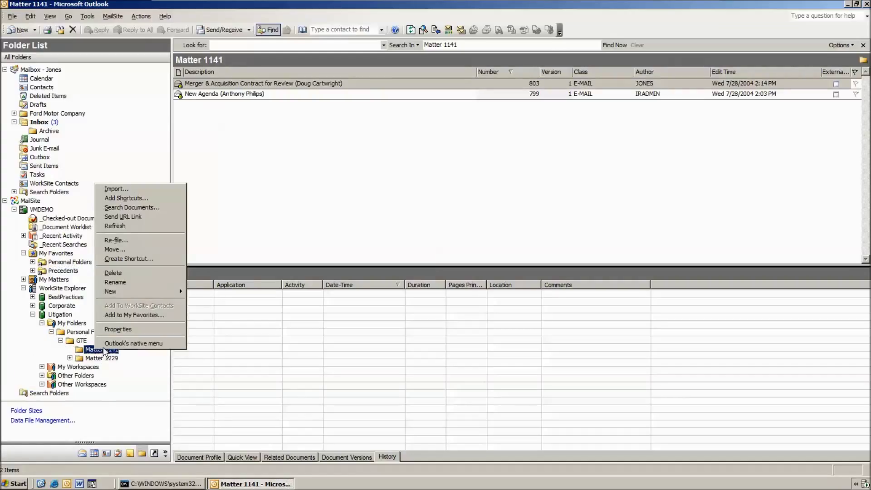
pyautogui.click(134, 314)
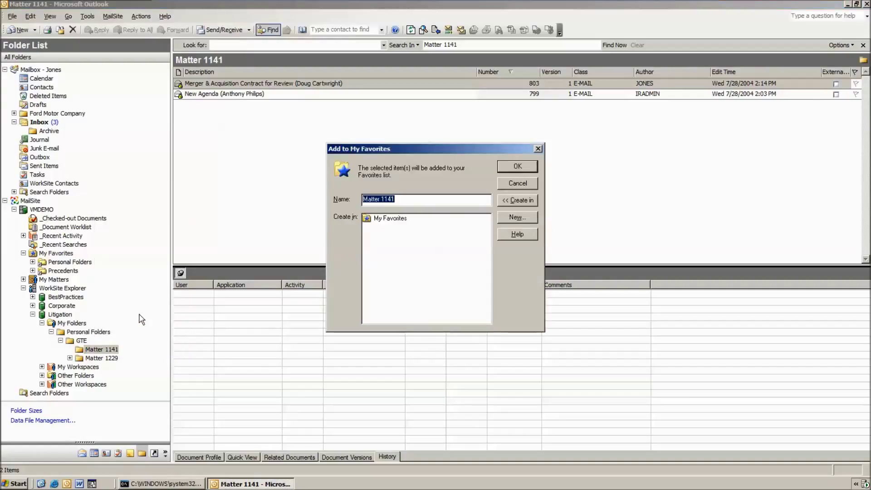
pyautogui.click(511, 166)
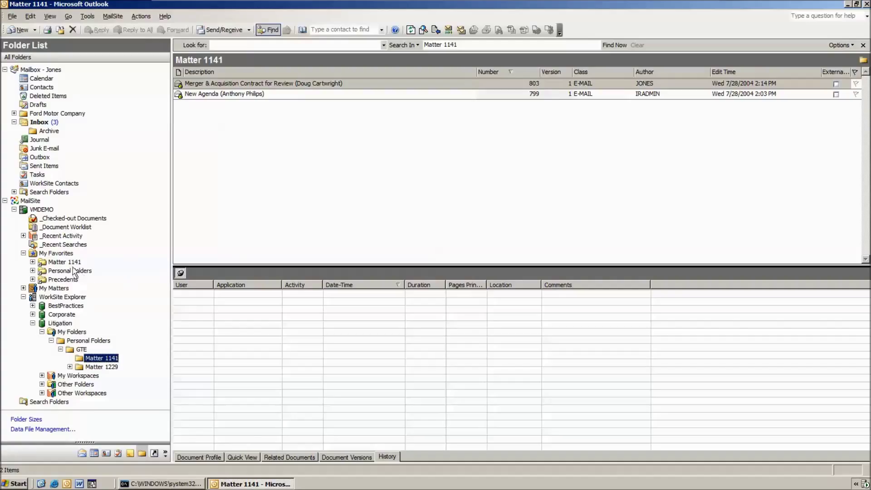
pyautogui.click(66, 262)
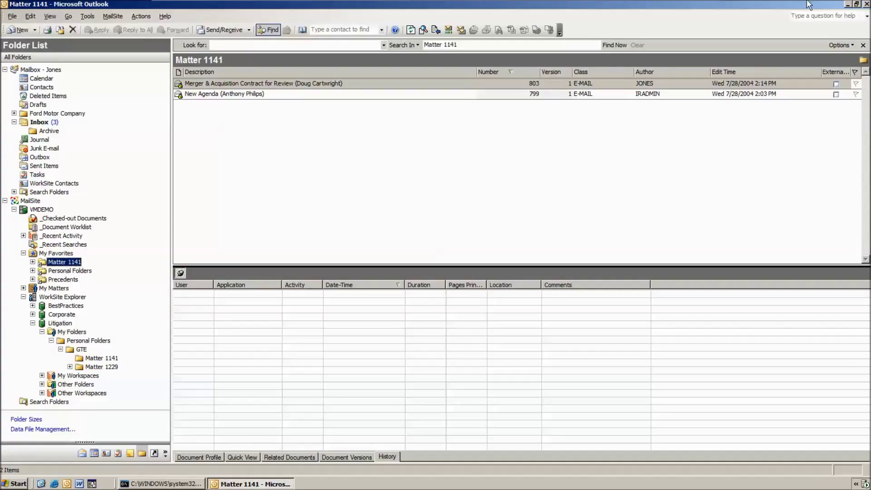
# Start a Scan to WorkSite job, accept the preview, and log on with the suggested user and password
pyautogui.click(677, 6)
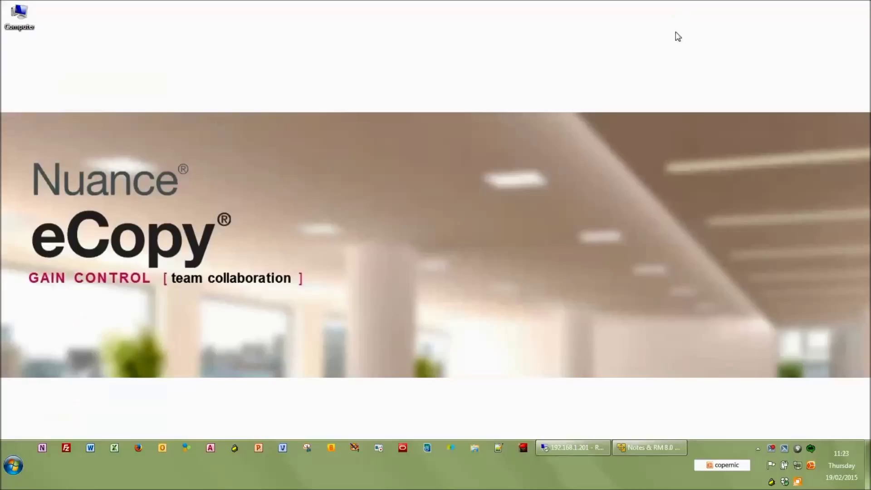
pyautogui.click(567, 454)
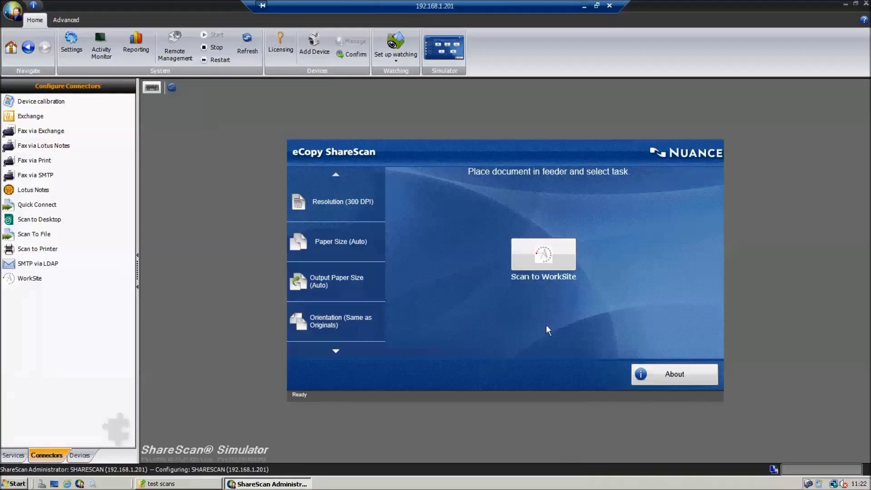
pyautogui.click(546, 258)
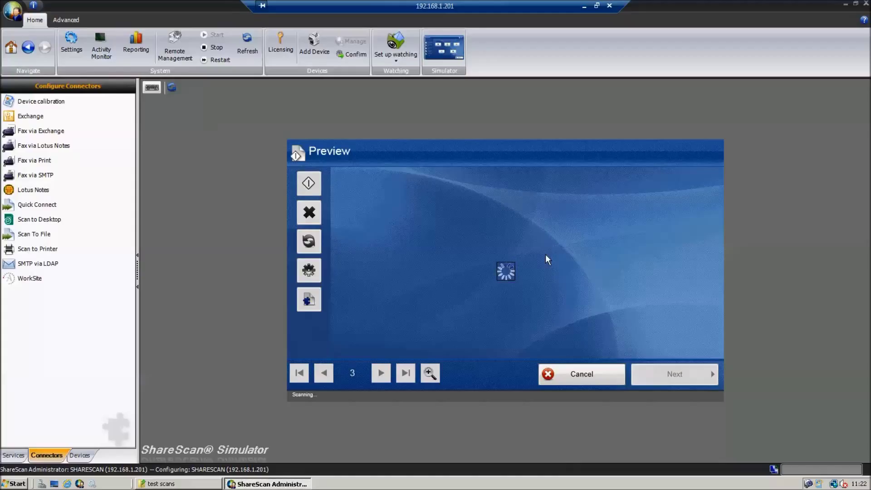
pyautogui.click(671, 381)
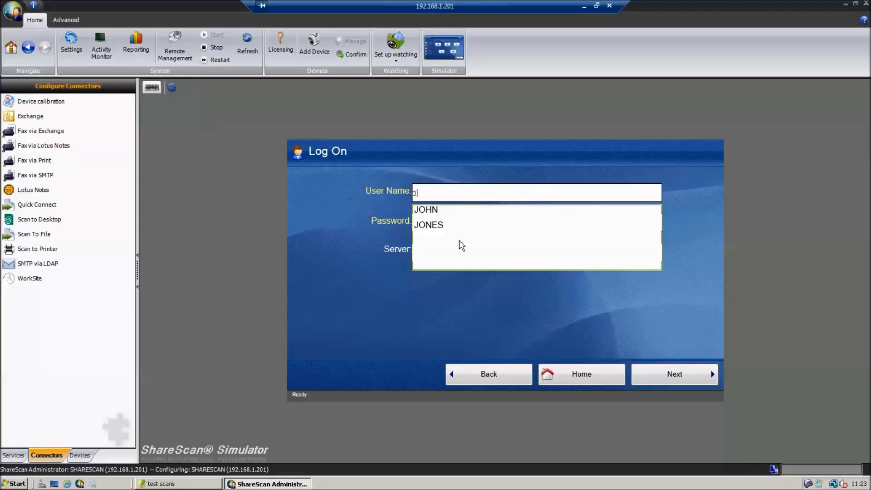
pyautogui.click(445, 226)
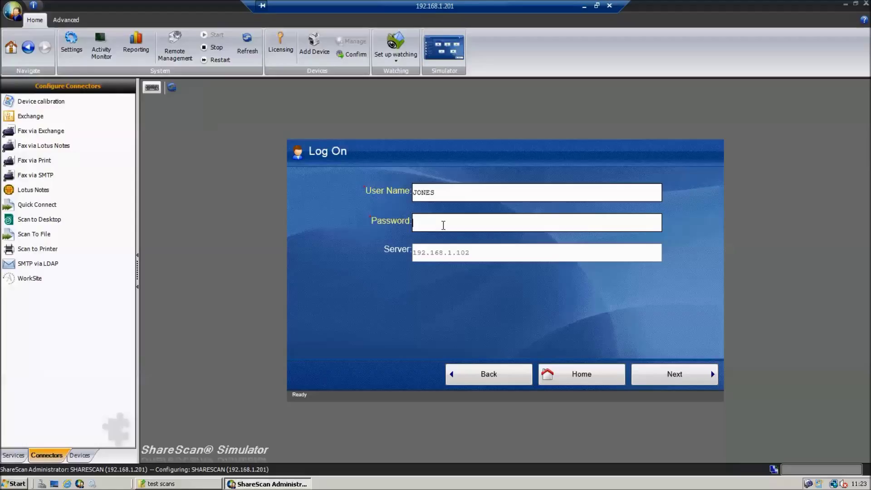
pyautogui.write('jo')
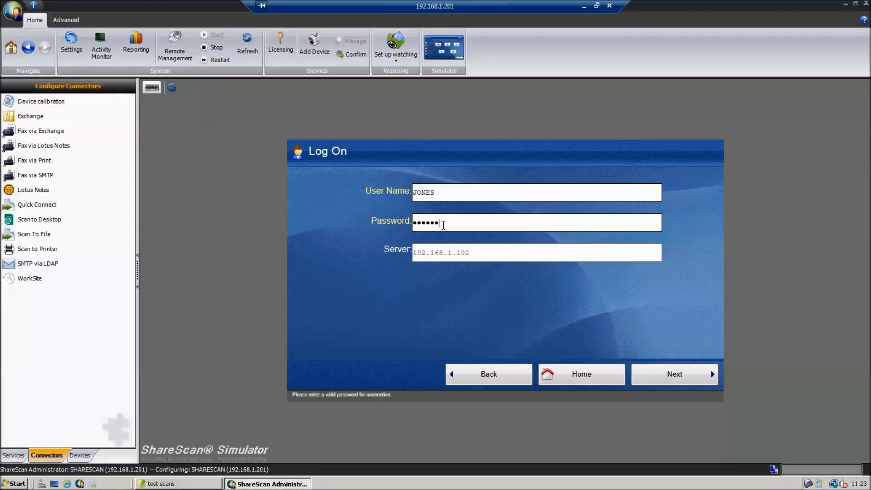
pyautogui.click(660, 373)
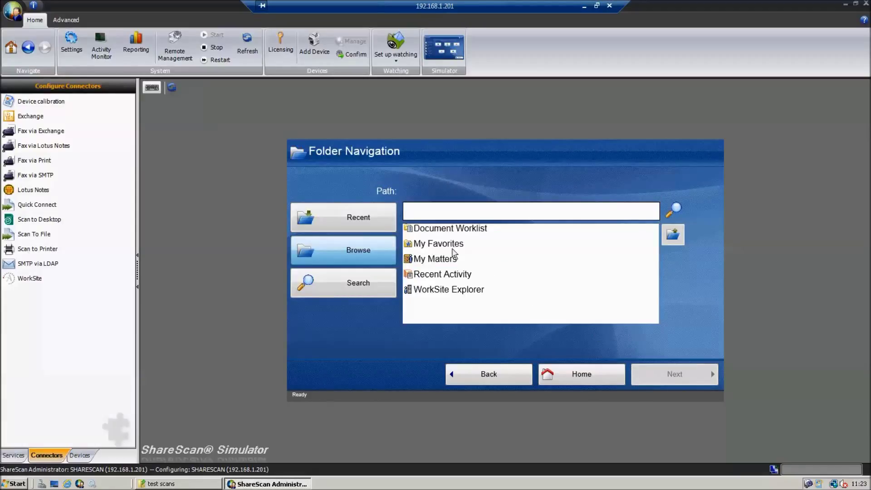
# Choose My Favorites > Matter 1141 as the scan's destination folder
pyautogui.click(451, 247)
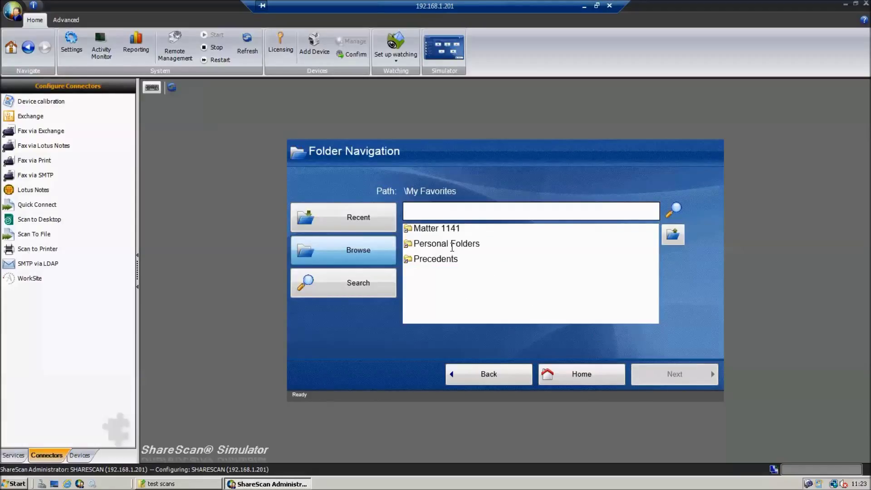
pyautogui.click(437, 229)
pyautogui.click(689, 375)
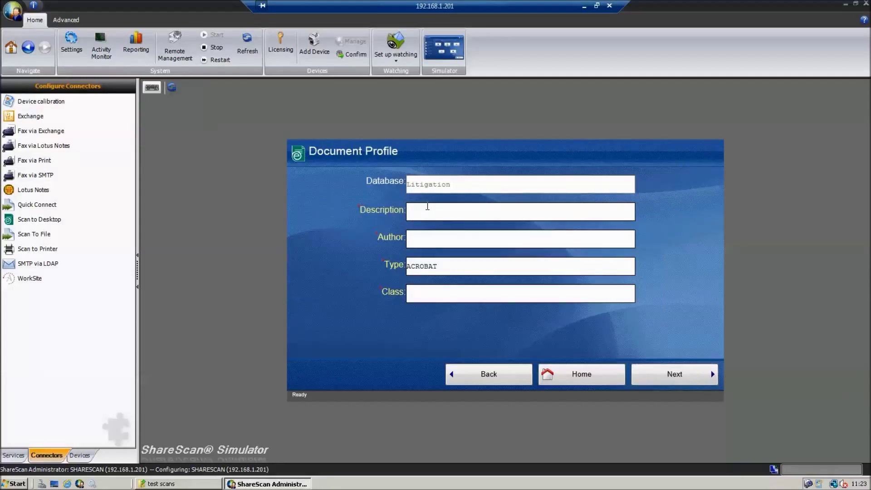
# Enter the description 'Scan Test' and pick the suggested author
pyautogui.click(427, 207)
pyautogui.write('Scan Test')
pyautogui.click(426, 240)
pyautogui.write('j')
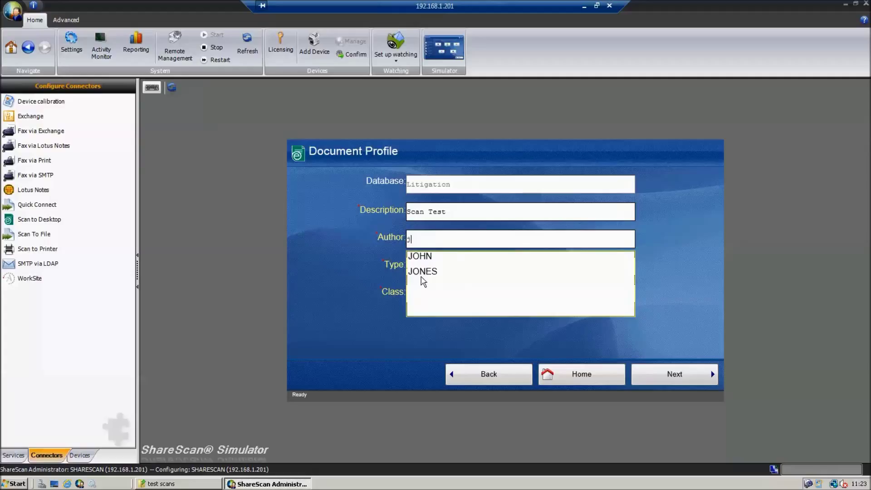
pyautogui.click(421, 271)
# Set the class to DOC, send the scan to WorkSite, and return to the start screen
pyautogui.click(434, 295)
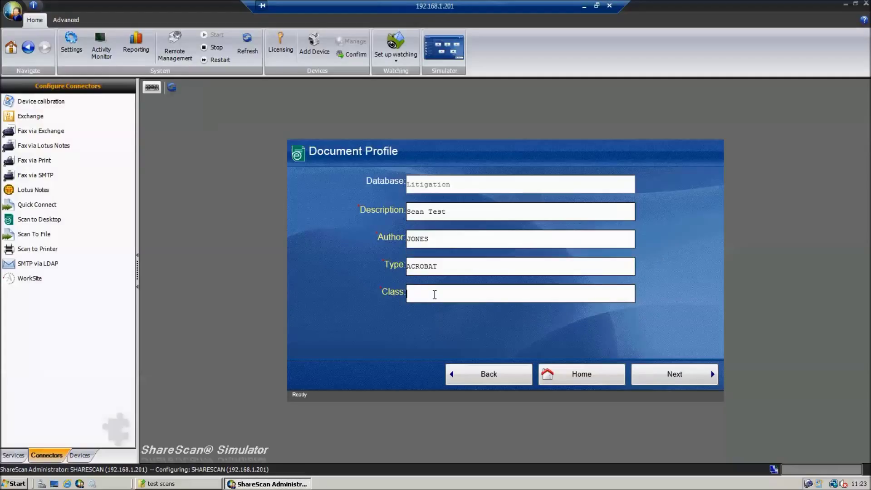
pyautogui.write('d')
pyautogui.click(432, 343)
pyautogui.click(686, 380)
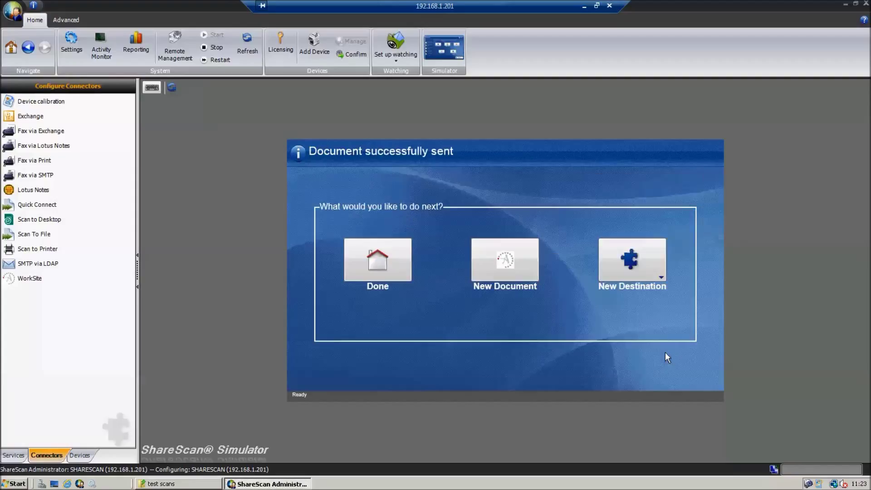
pyautogui.click(387, 278)
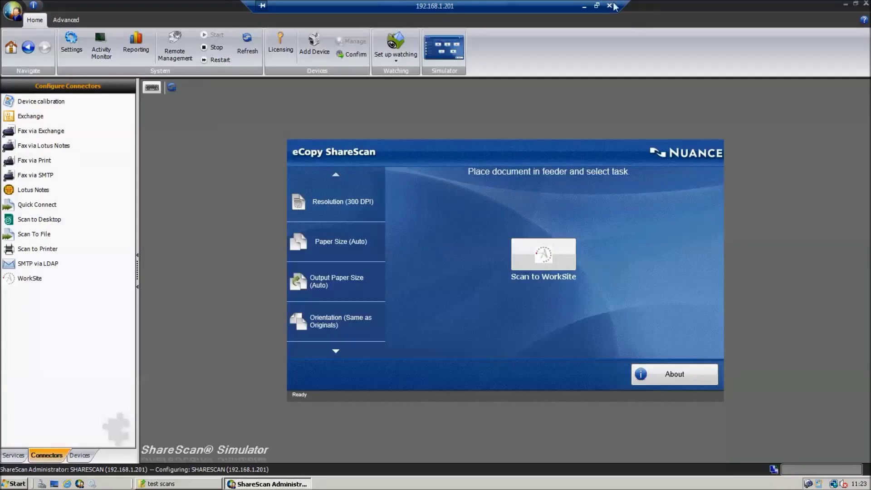
# Switch to Outlook MailSite and refresh Matter 1141 to show the new document
pyautogui.click(584, 6)
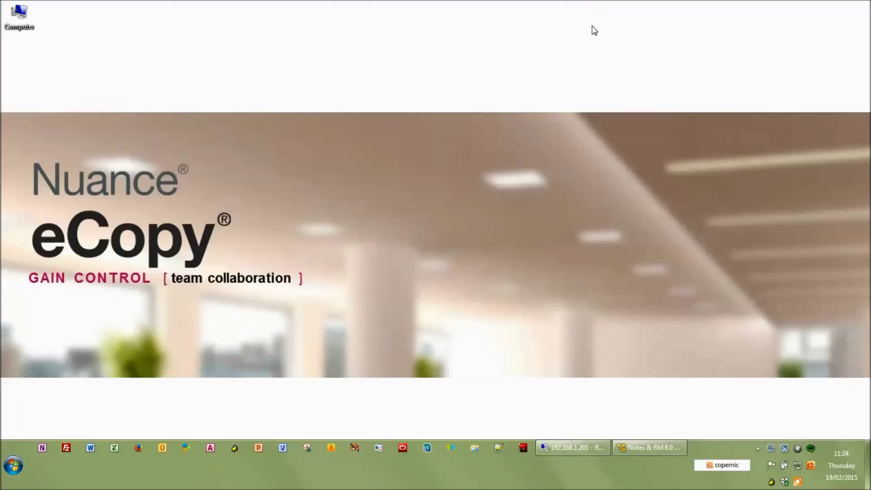
pyautogui.click(647, 450)
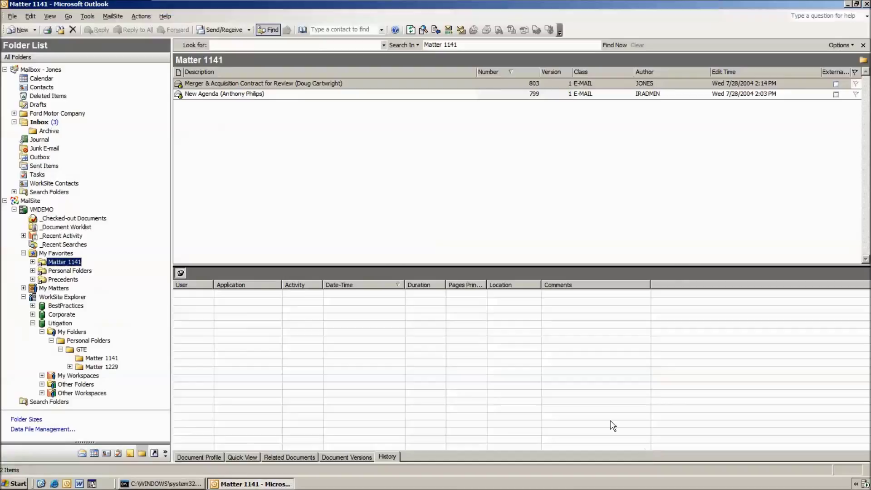
pyautogui.click(410, 30)
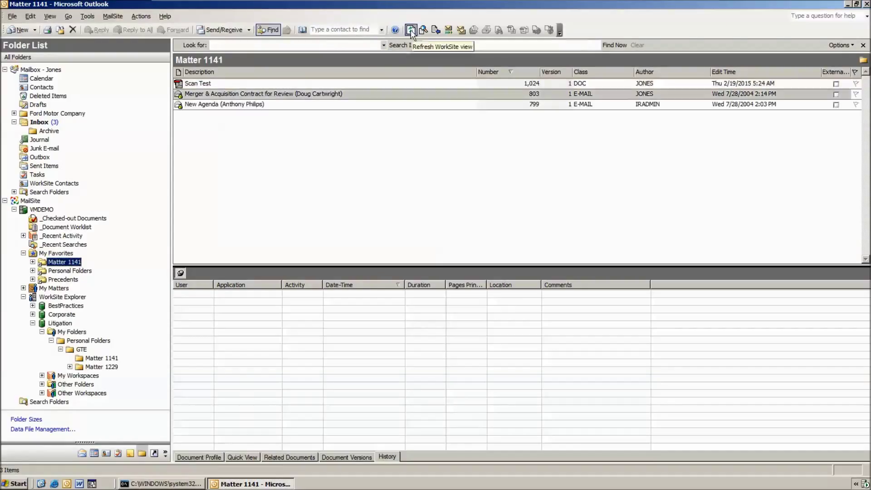
# Select Scan Test, view its Document Profile, then open it in Acrobat
pyautogui.click(213, 84)
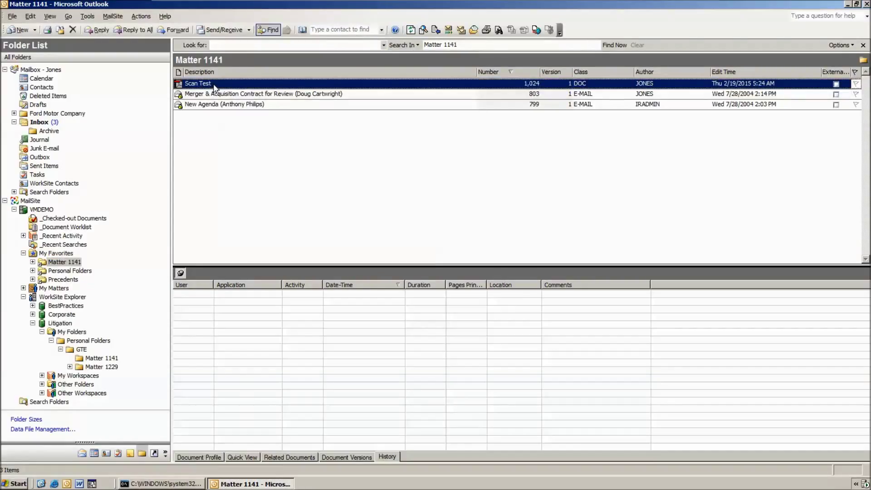
pyautogui.click(198, 458)
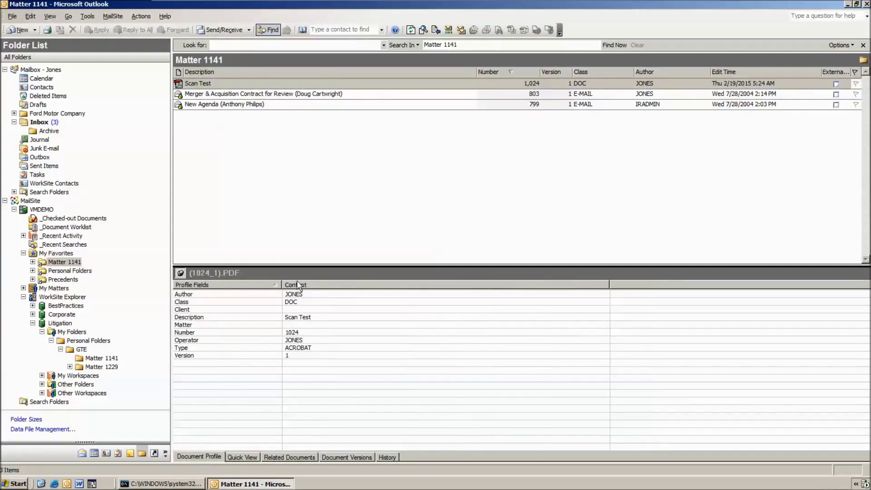
pyautogui.doubleClick(221, 84)
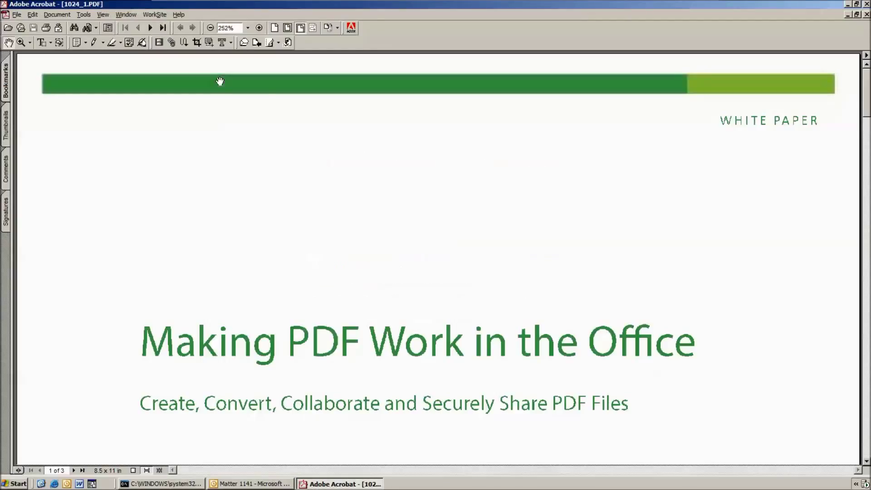
# Scroll down the Scan Test PDF in Acrobat, then close Acrobat
pyautogui.moveTo(865, 93); pyautogui.dragTo(867, 123)
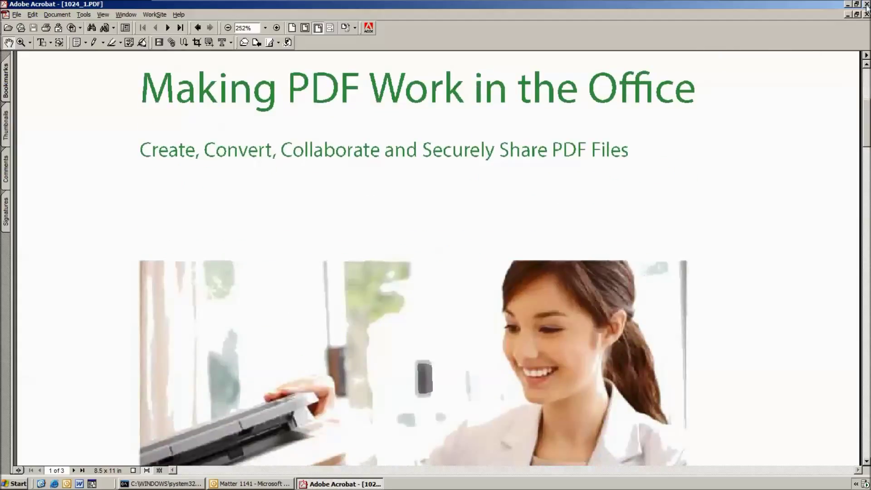
pyautogui.click(866, 4)
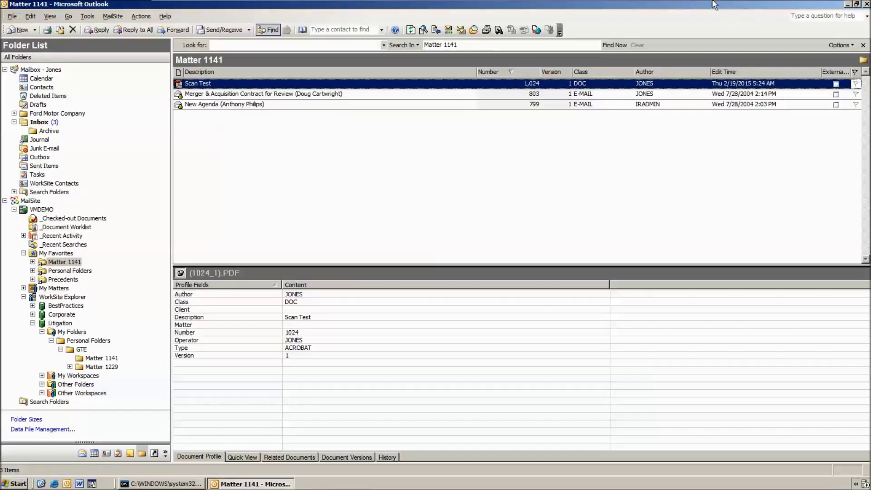